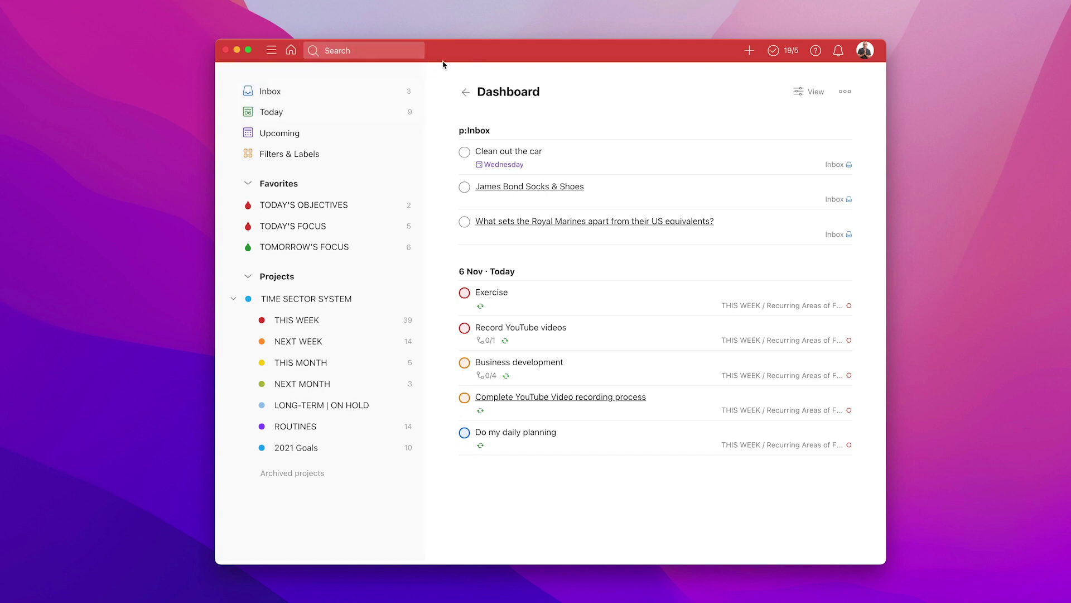
Hide and show the sidebar twice using the M shortcut.
key("m")
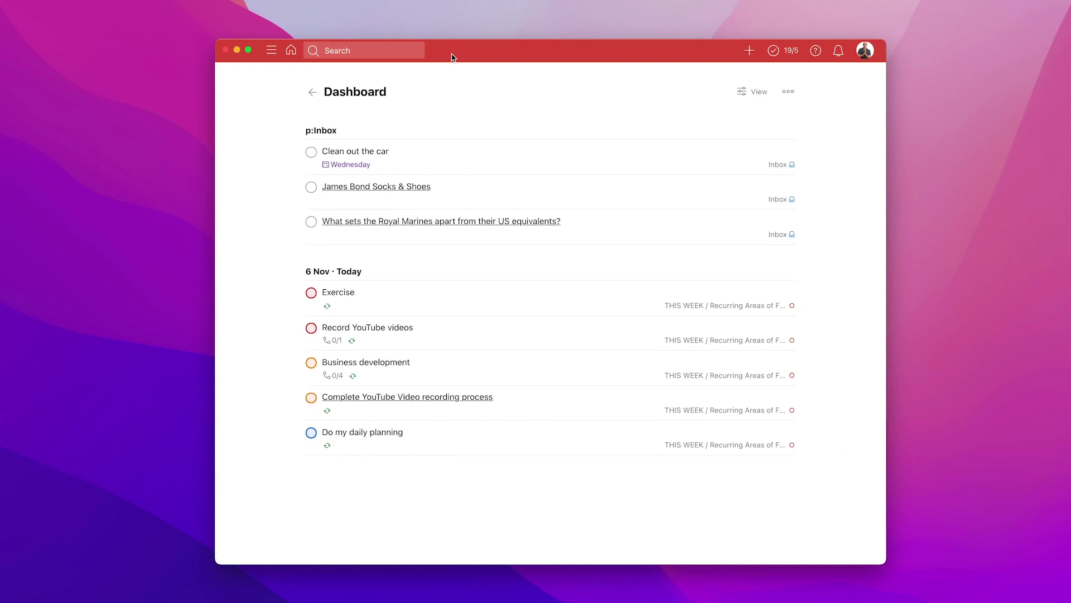
key("m")
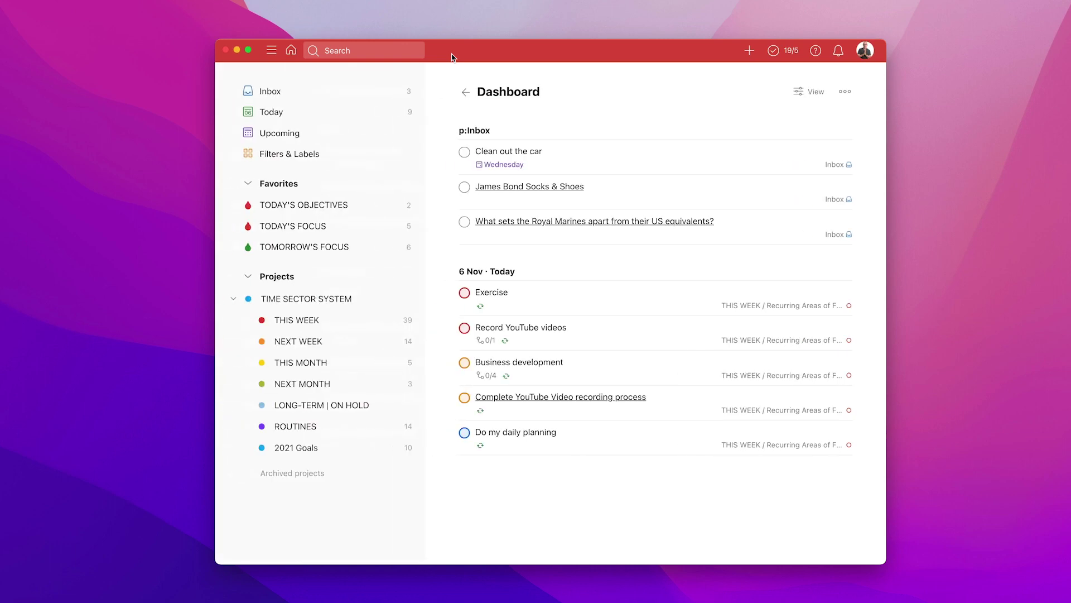
key("m")
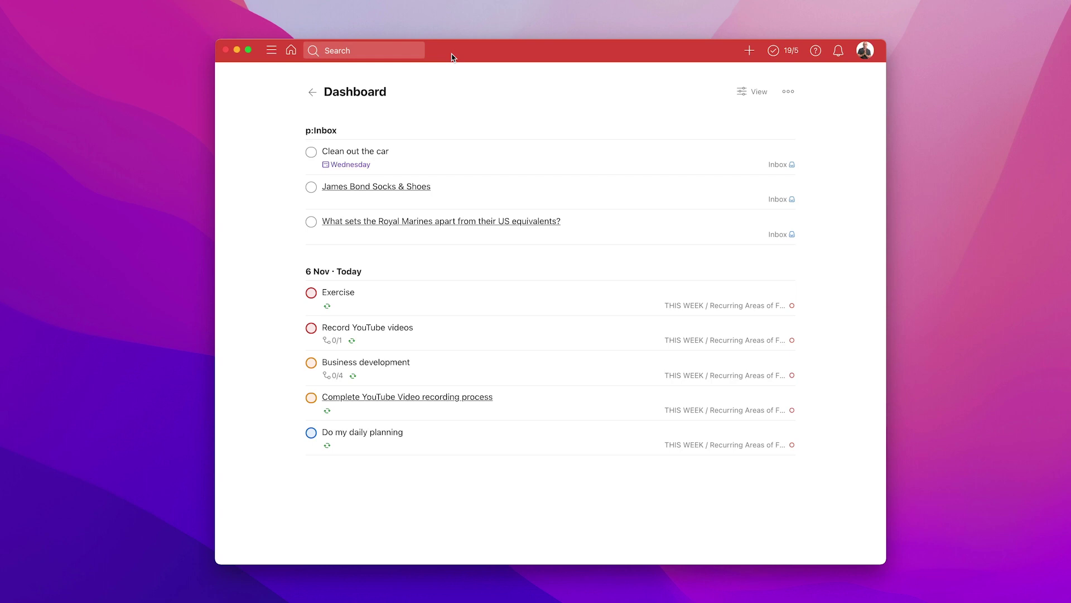
key("m")
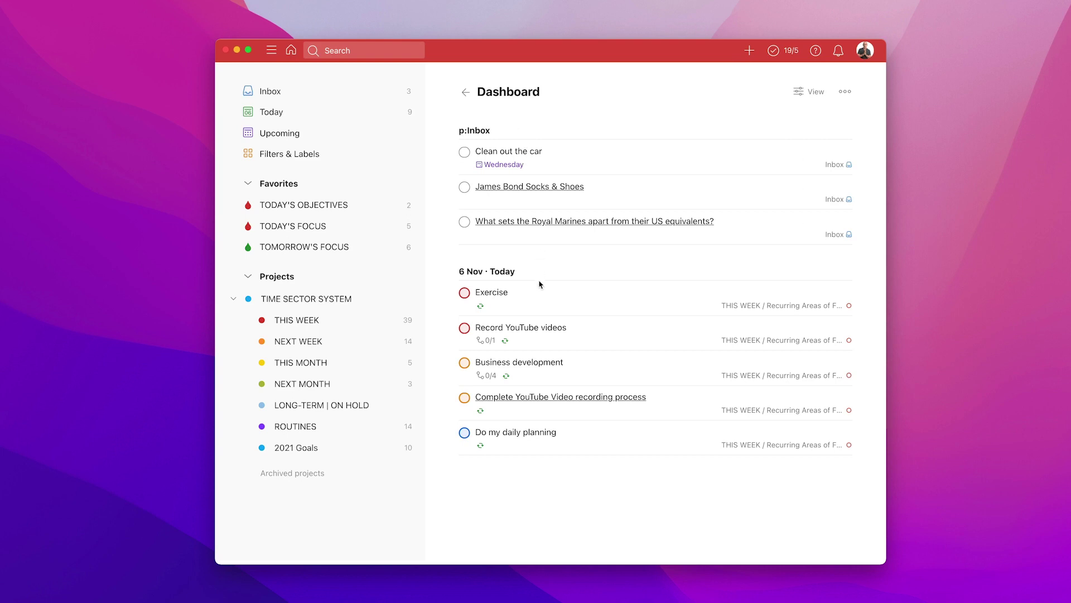
Rerun the recent 'overdue' search from the F search box, then dismiss it.
left_click(301, 114)
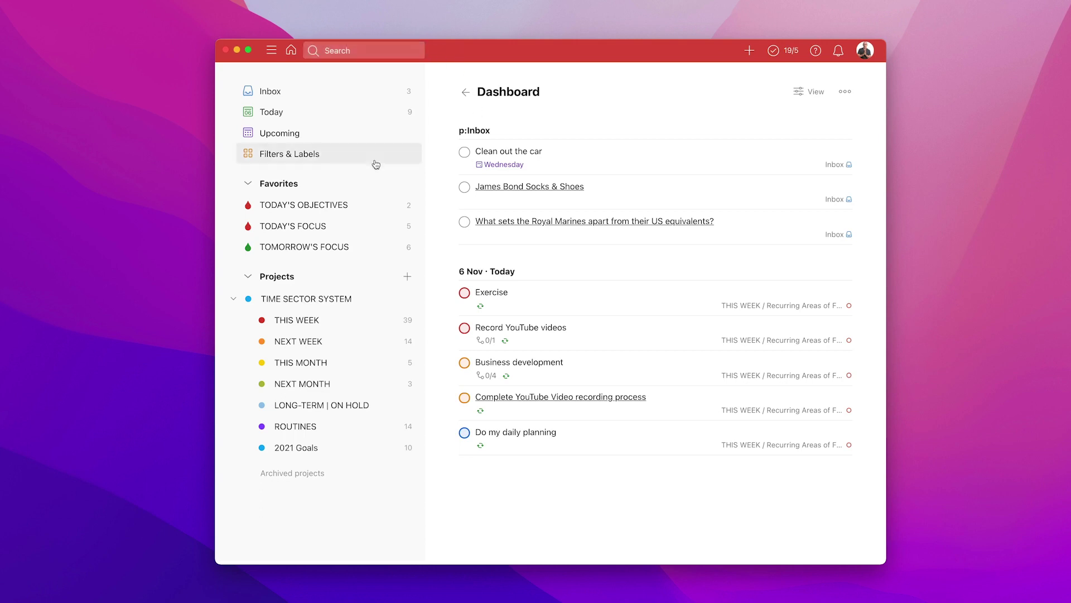
key("f")
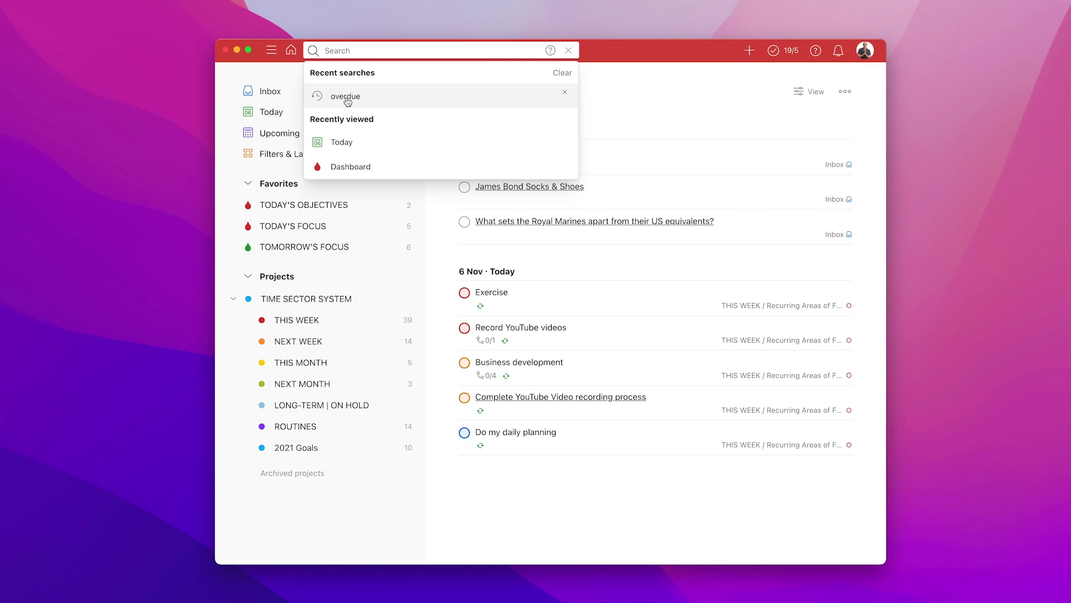
left_click(345, 97)
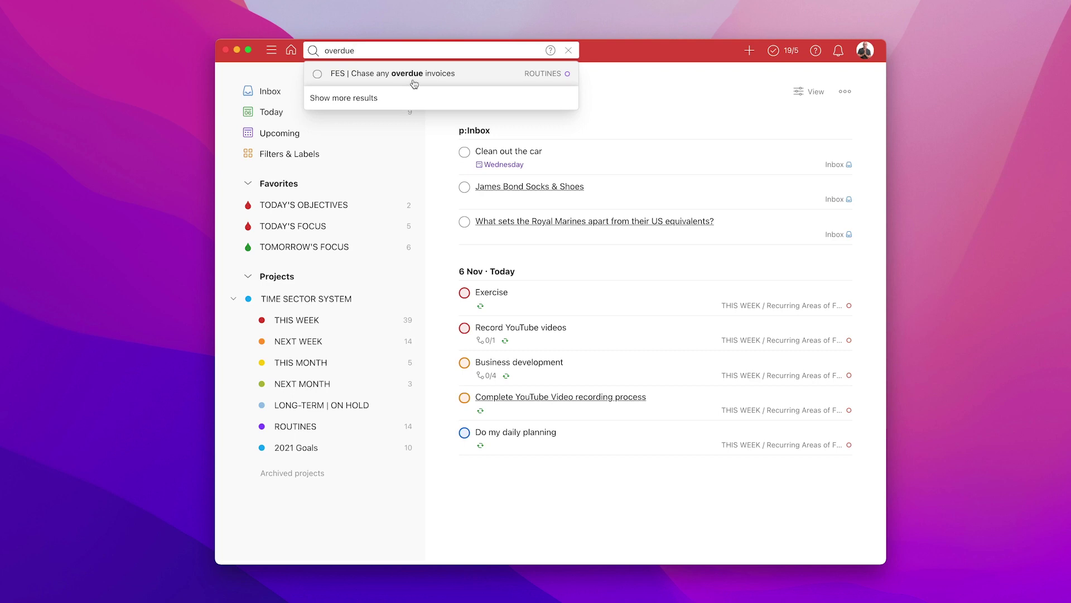
key("Escape")
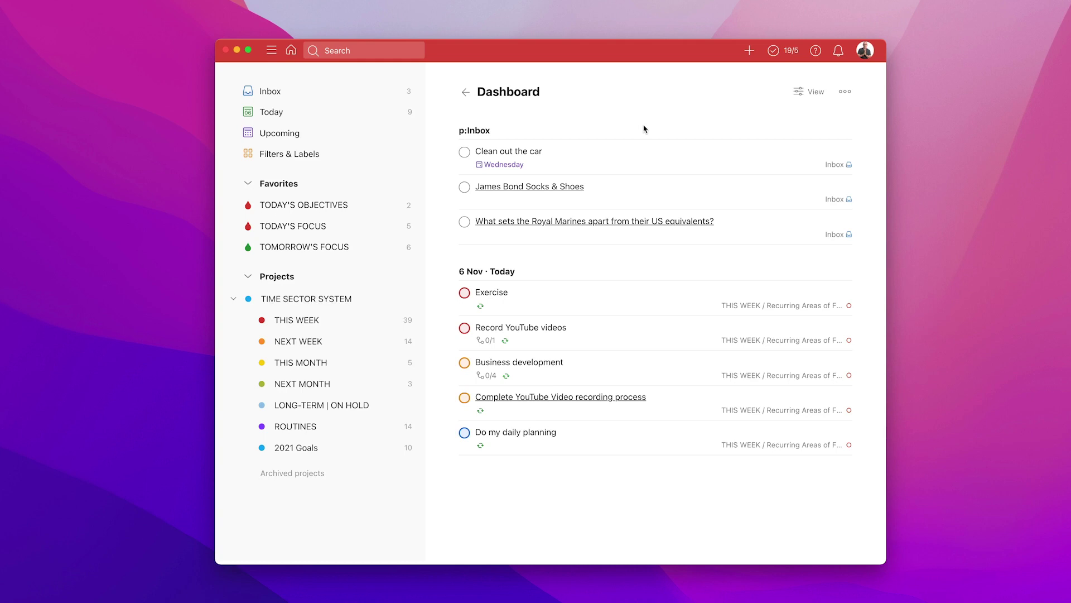
Go to the Advanced page of the app settings from the account menu.
left_click(863, 53)
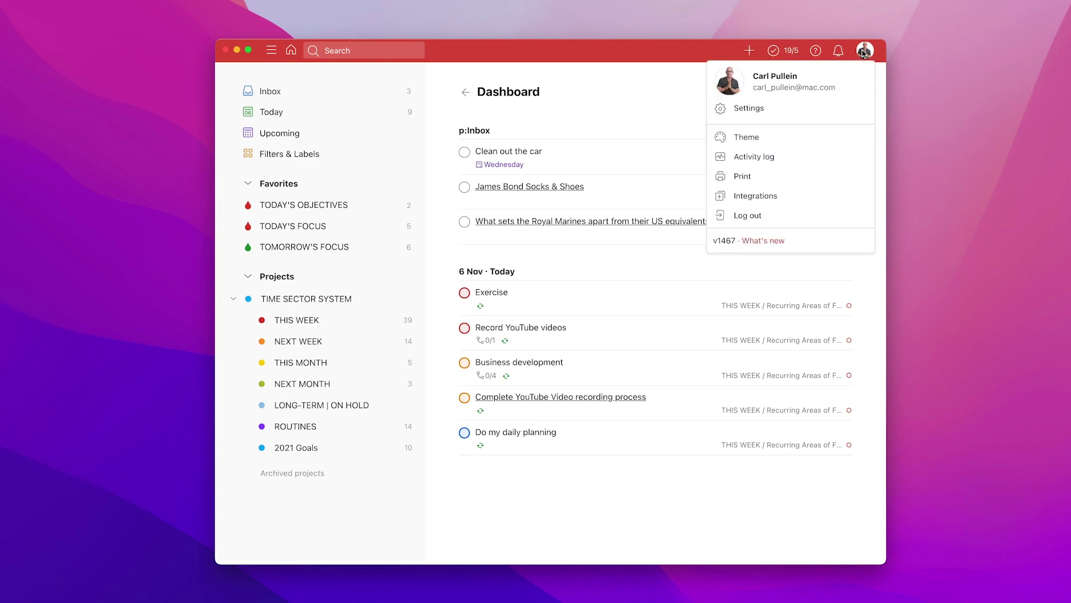
left_click(757, 114)
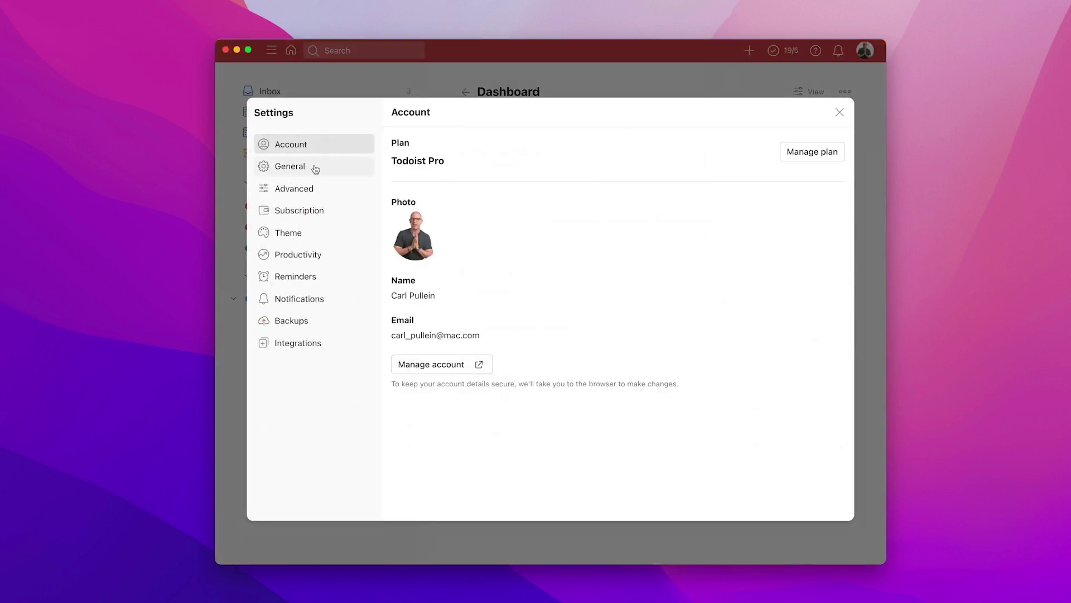
left_click(302, 188)
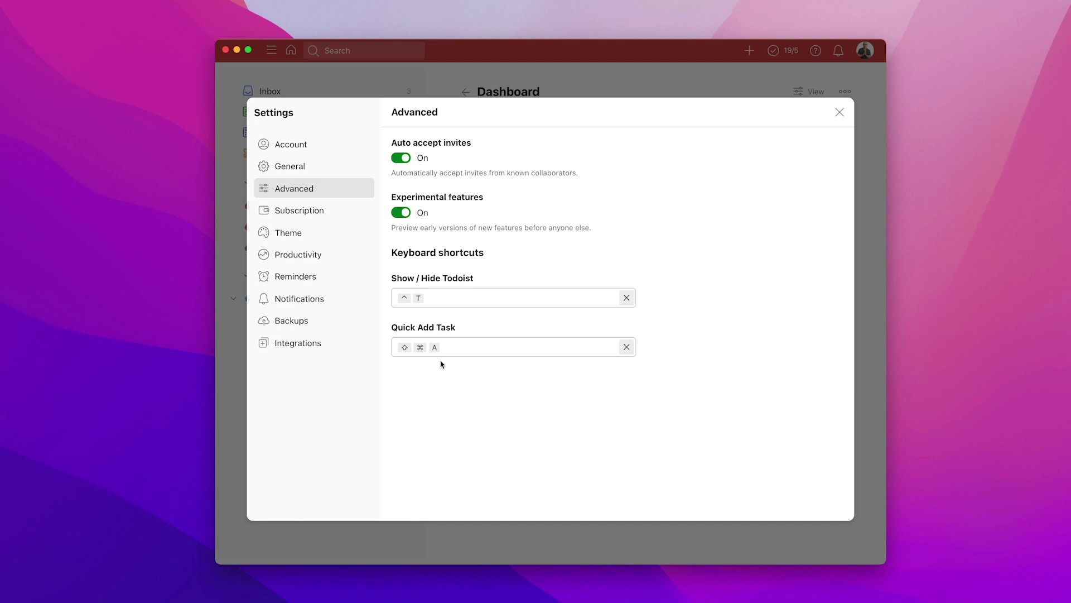
Close settings, then start a Quick Add task with Q and discard it empty.
left_click(836, 114)
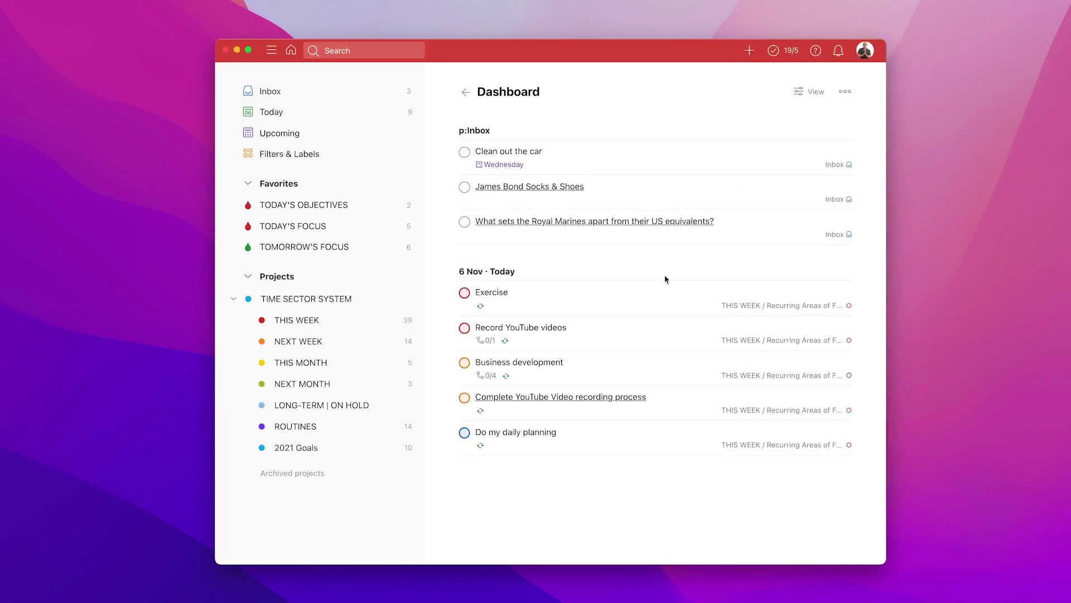
key("q")
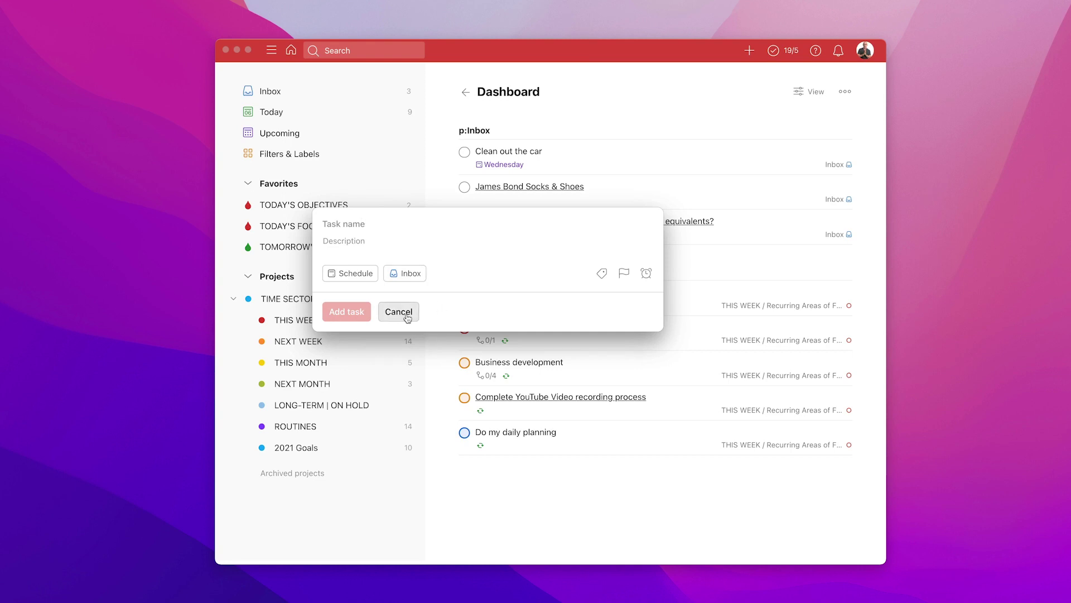
left_click(398, 312)
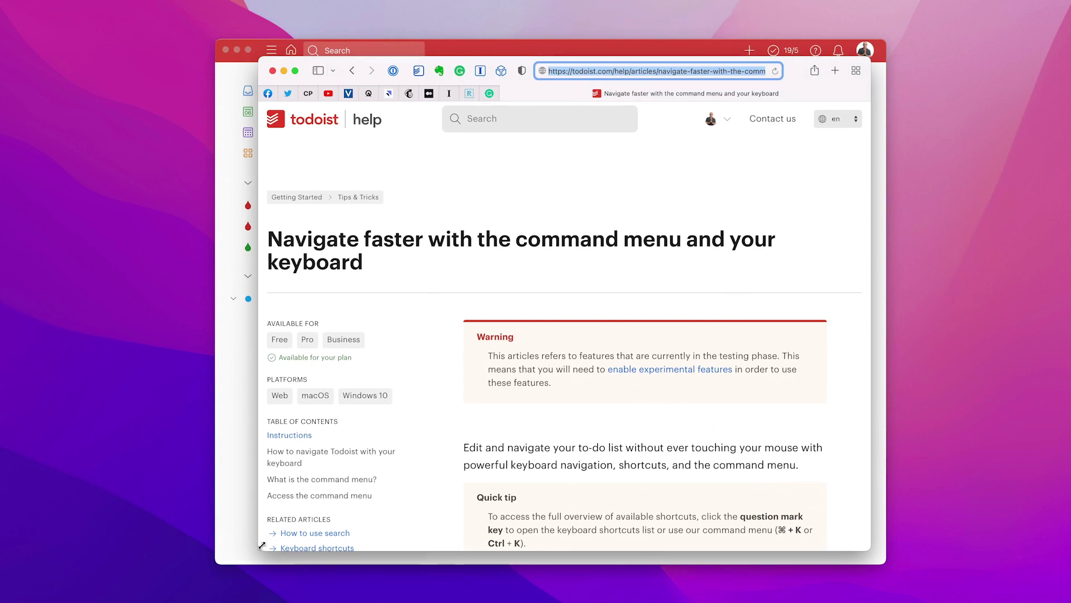
Enlarge and lower the Safari help window, then scroll to 'How to navigate Todoist with your keyboard'.
left_click_drag(262, 545, 213, 565)
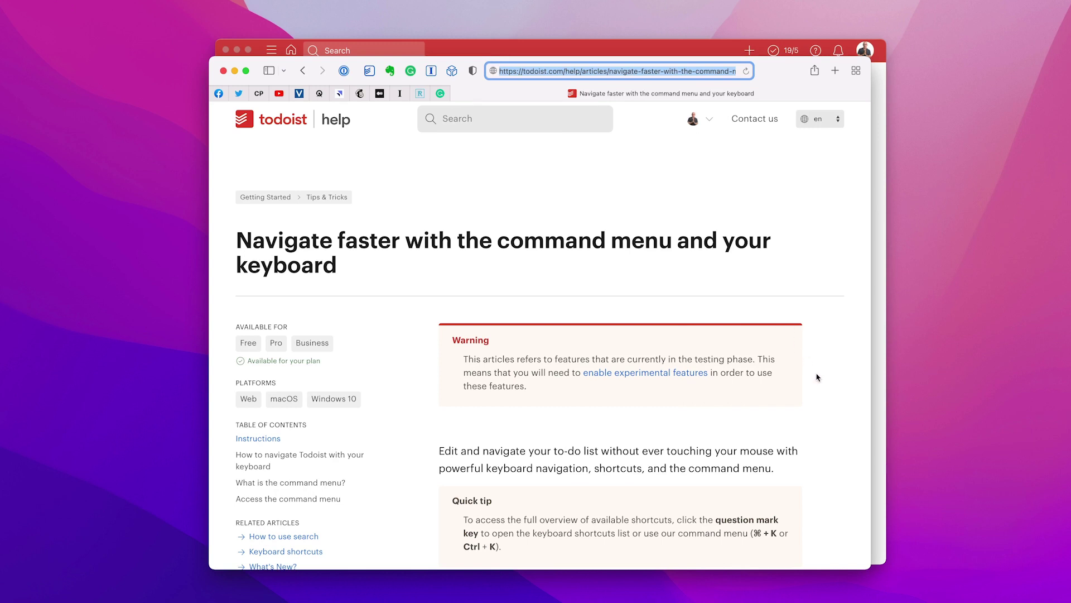
scroll(816, 378, "down", 5)
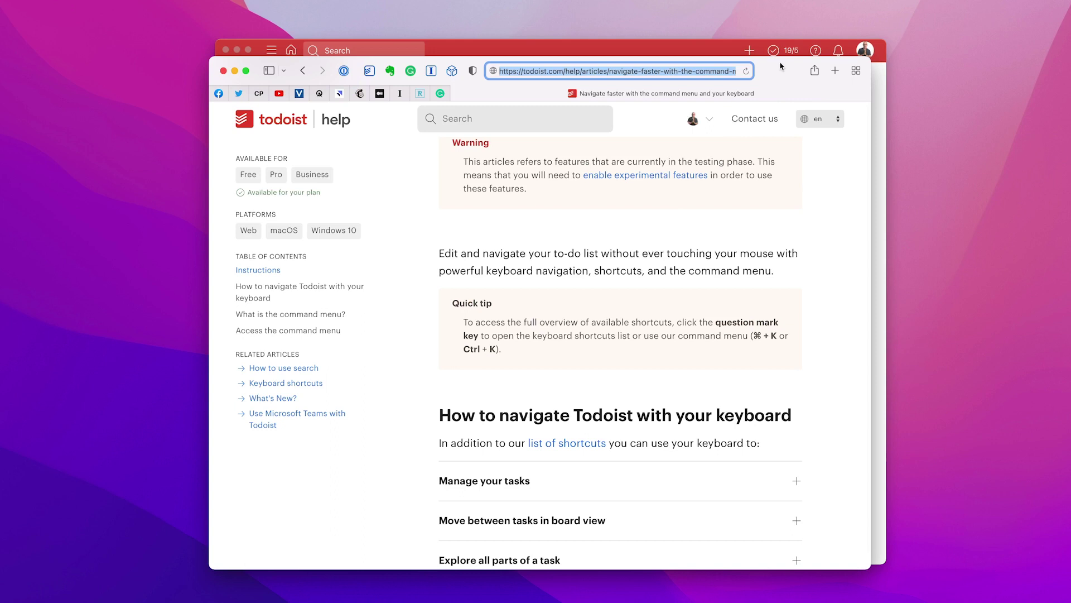
left_click_drag(782, 68, 782, 109)
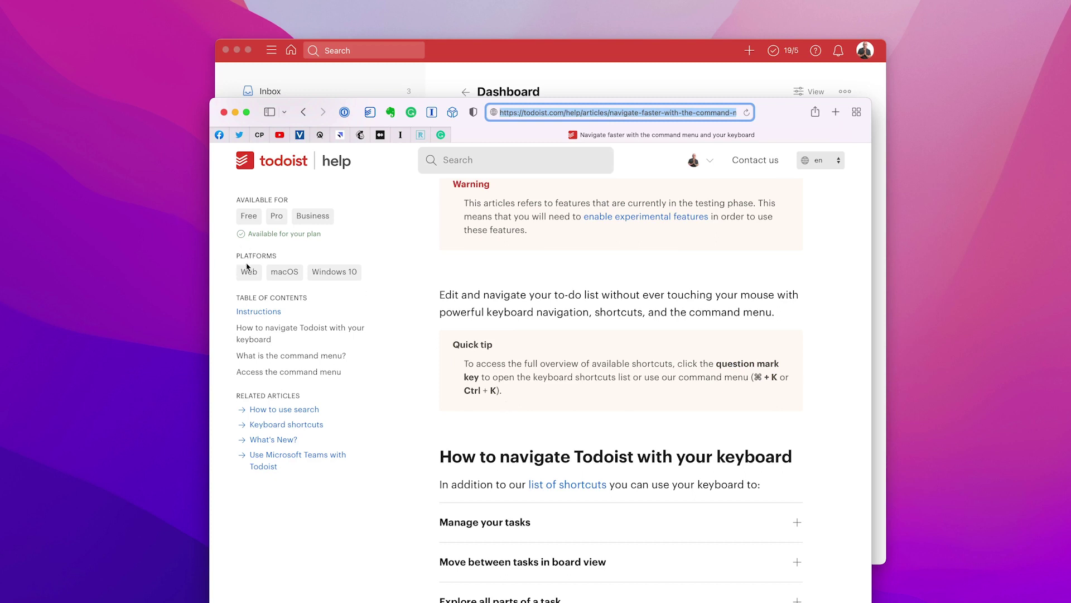
scroll(247, 267, "up", 3)
scroll(247, 267, "up", 2)
scroll(247, 266, "down", 2)
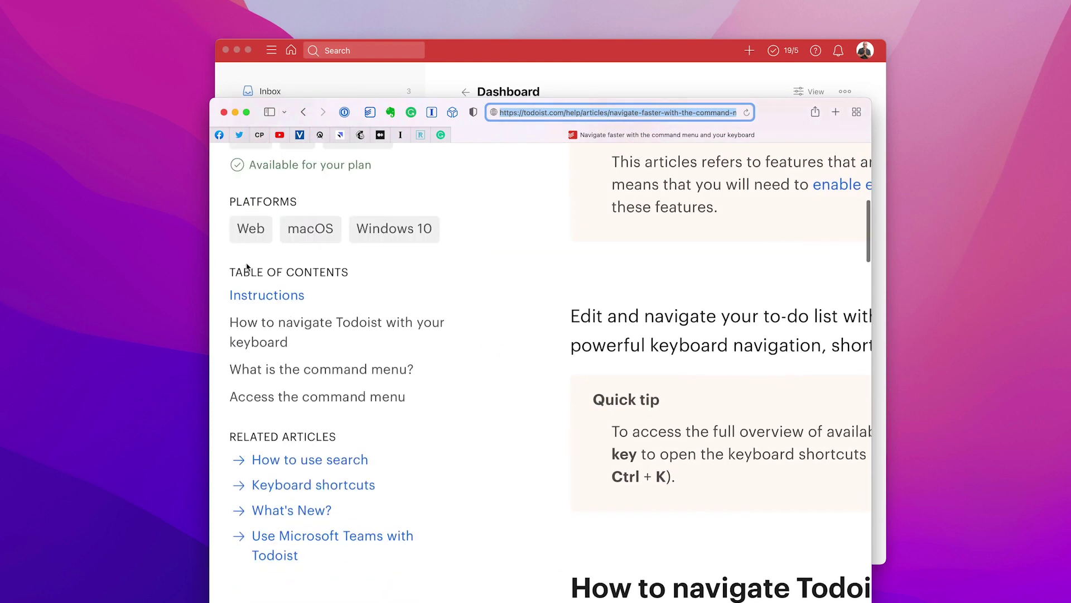
scroll(247, 267, "up", 2)
scroll(413, 249, "down", 3)
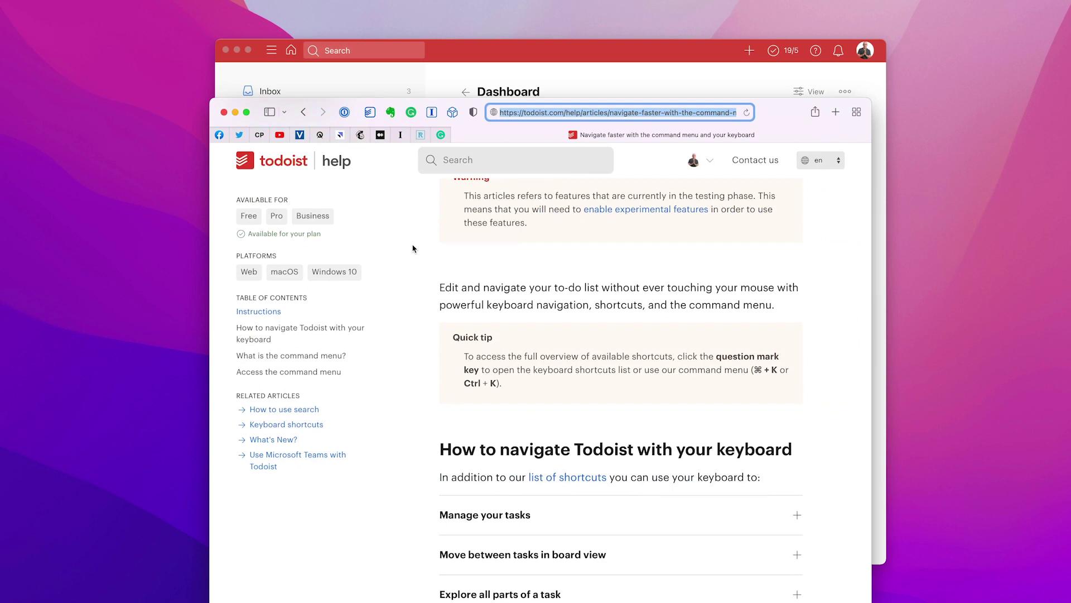
scroll(414, 249, "down", 3)
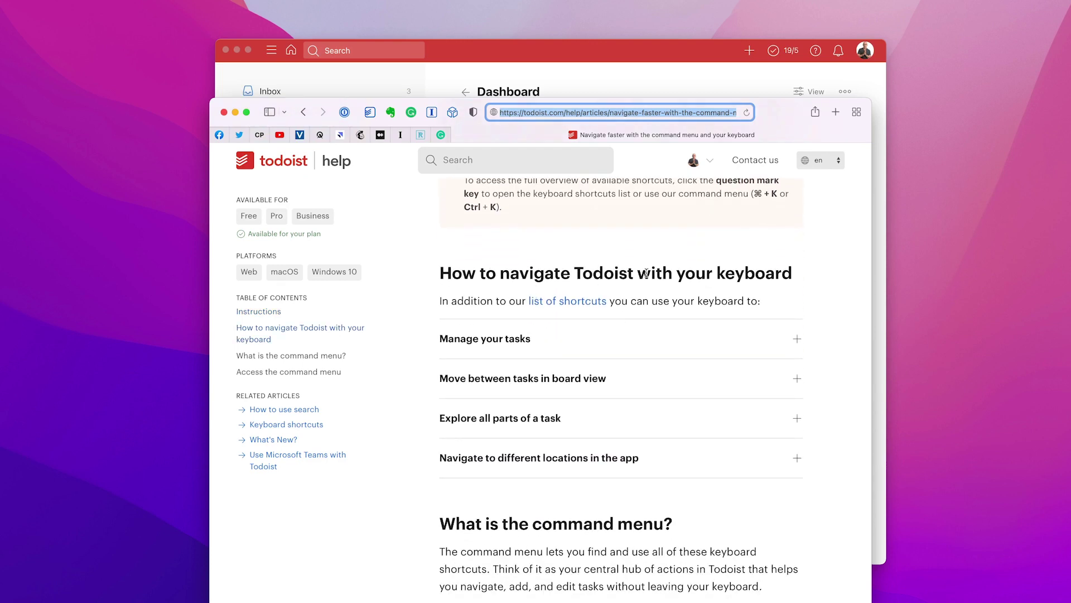
Expand and collapse 'Manage your tasks', then expand 'Navigate to different locations in the app'.
left_click(797, 339)
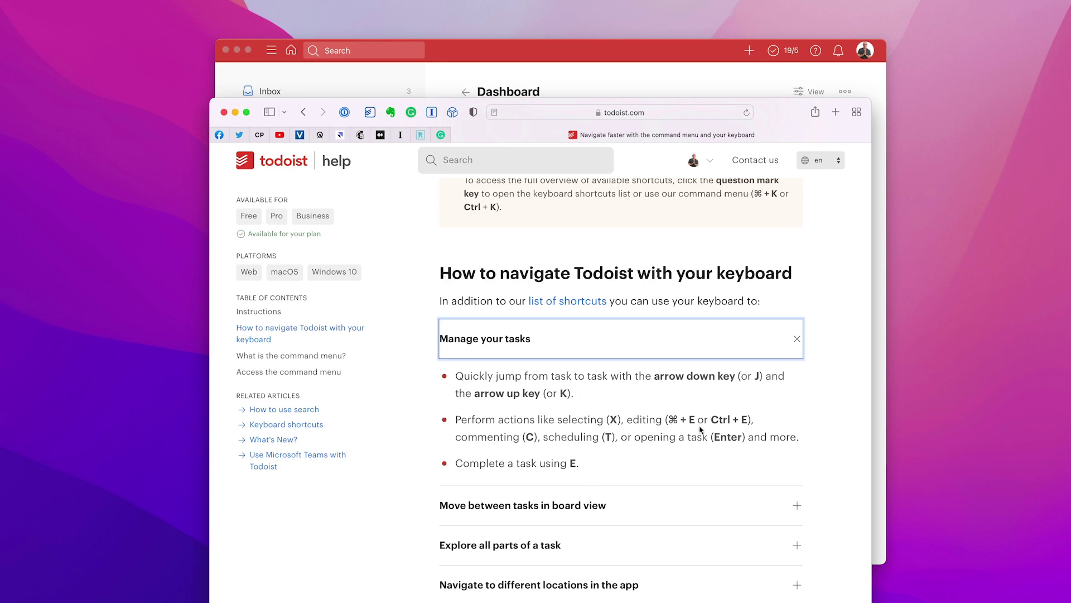
scroll(685, 461, "down", 1)
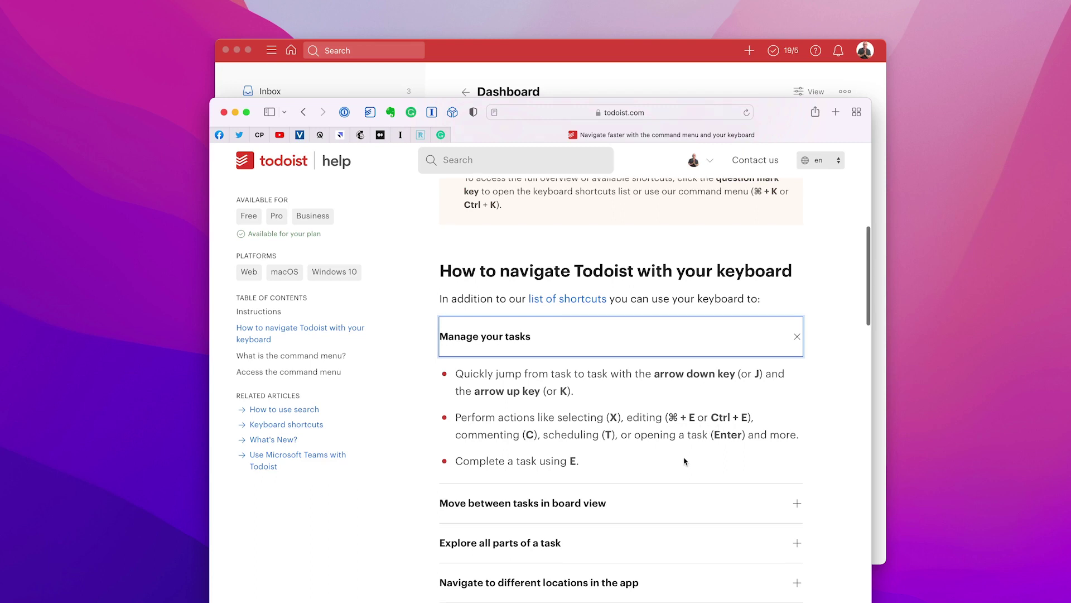
left_click(797, 337)
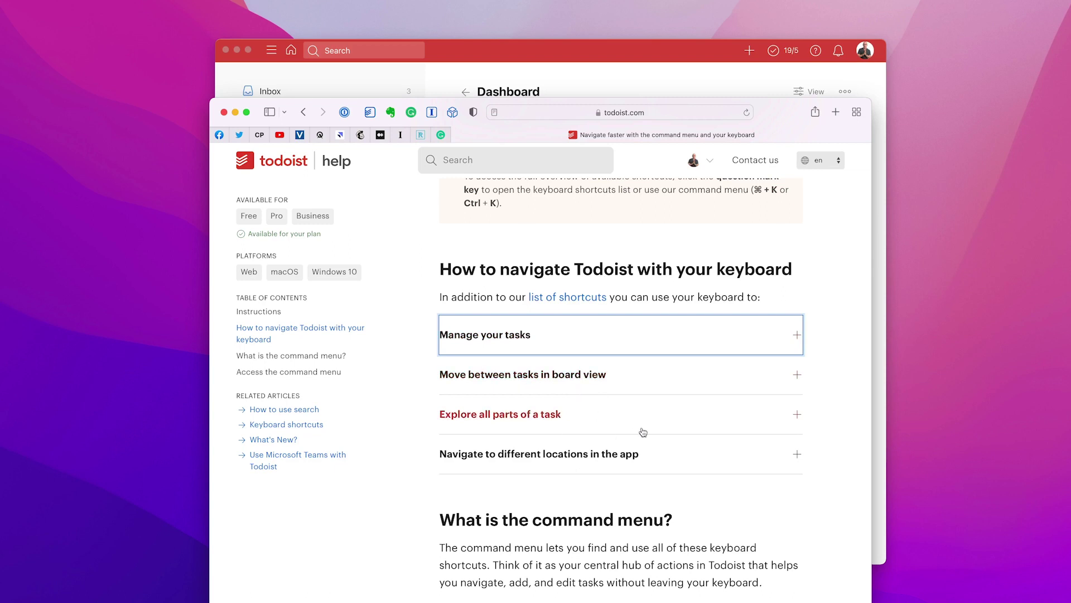
left_click(798, 455)
scroll(798, 458, "down", 2)
scroll(797, 458, "down", 2)
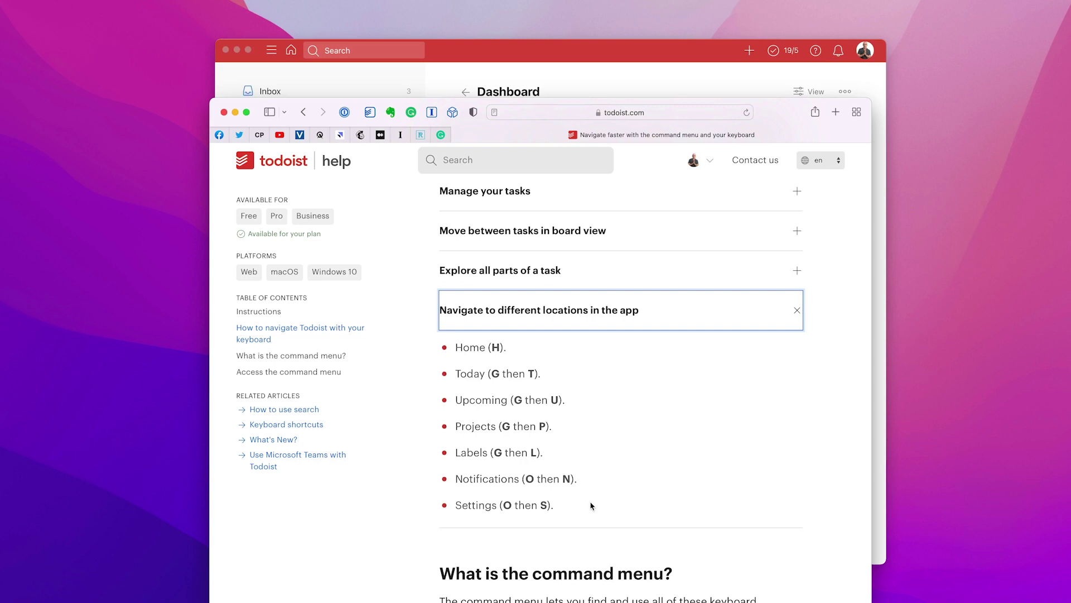
scroll(591, 505, "down", 10)
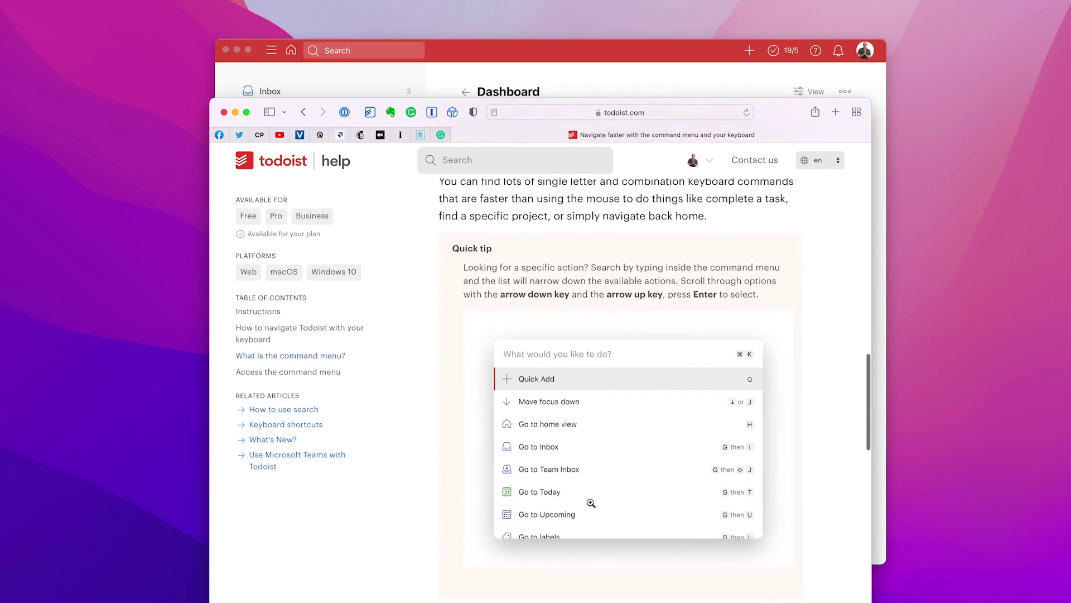
scroll(591, 504, "up", 2)
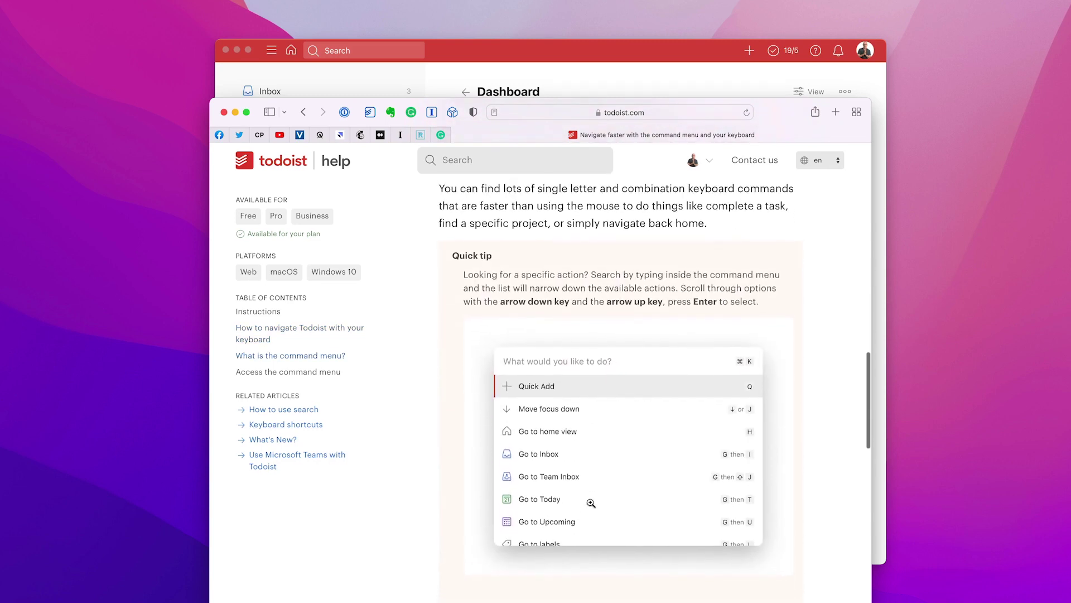
Switch to Todoist and back to the help article, scrolling it back up.
left_click(600, 81)
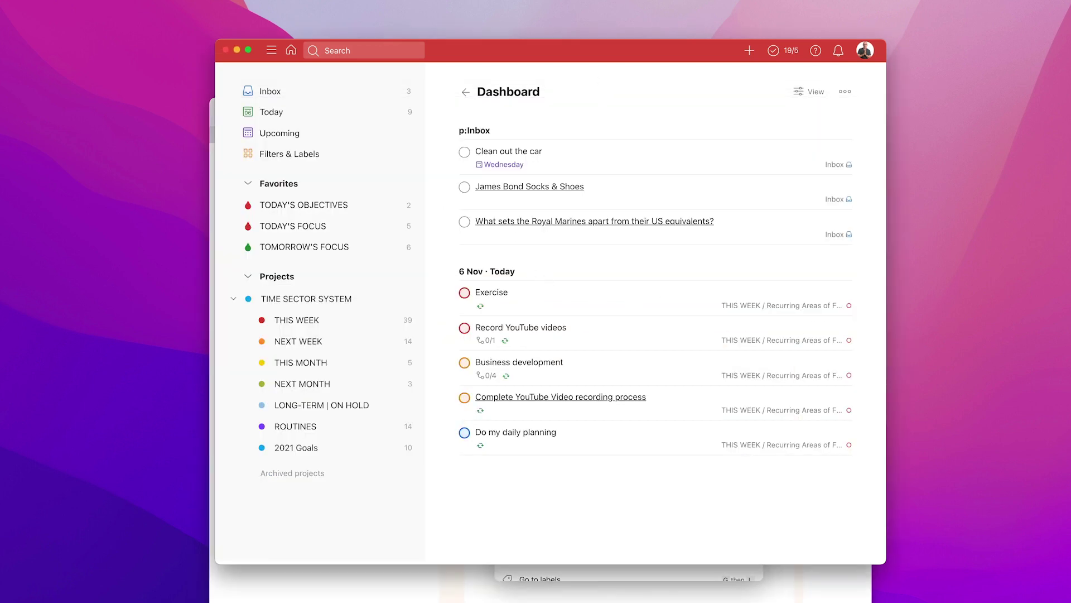
left_click(384, 598)
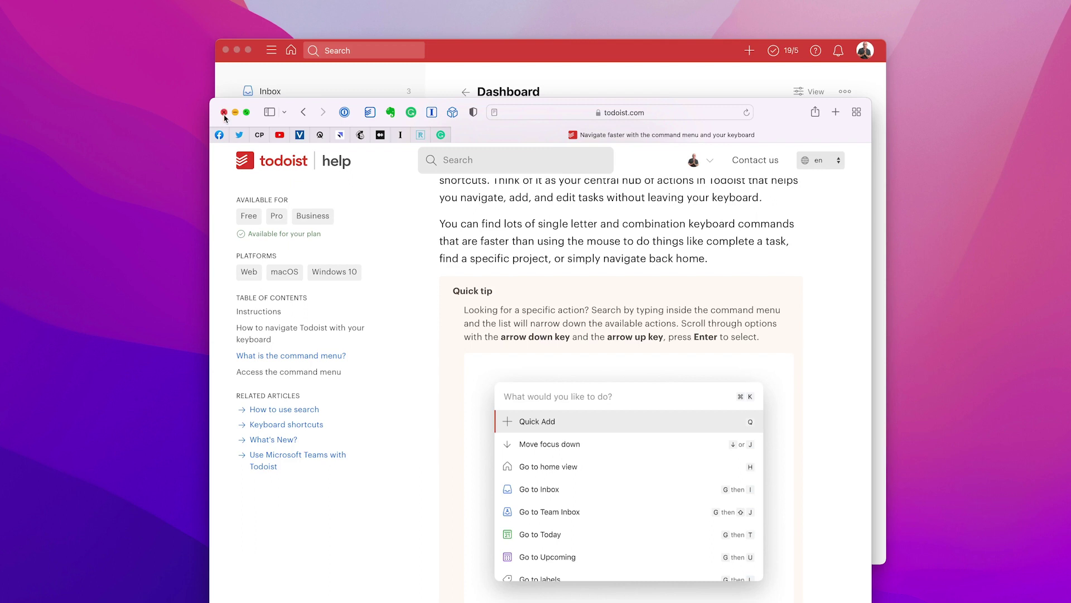
scroll(509, 252, "up", 15)
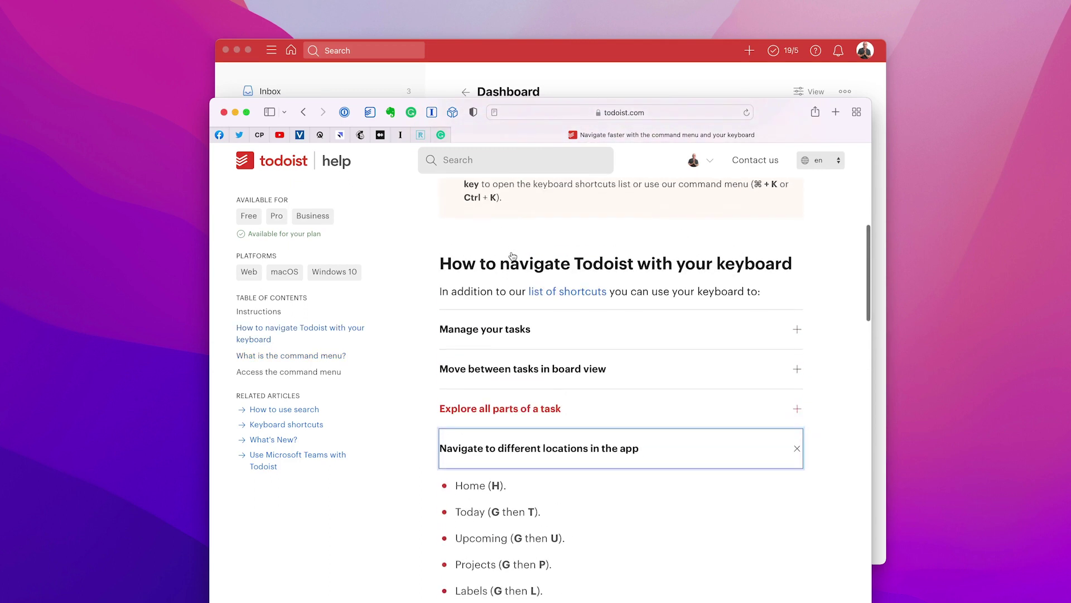
scroll(513, 255, "up", 3)
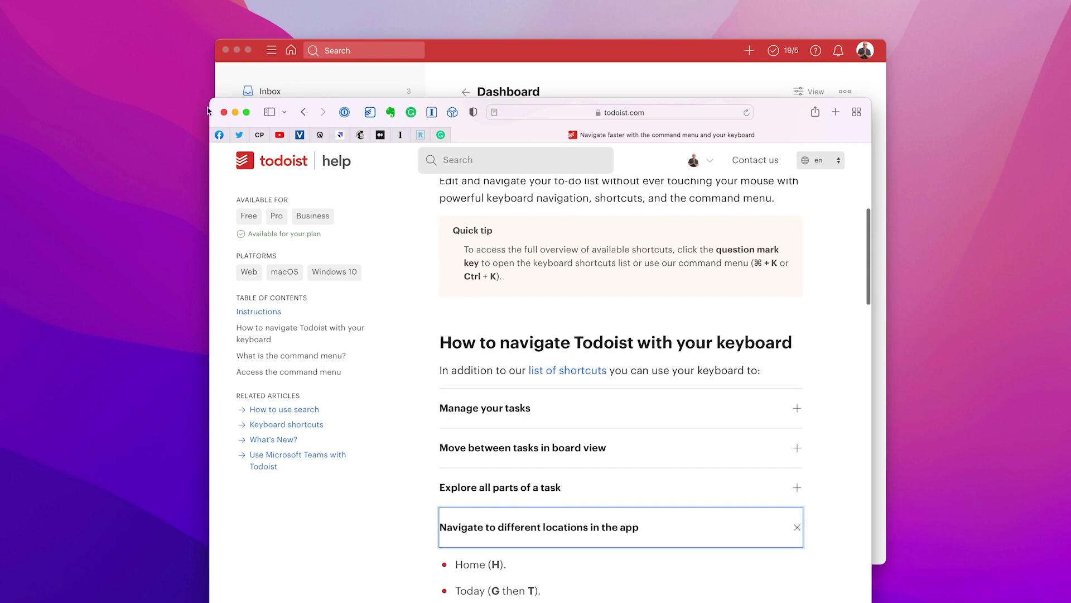
Close the help article, open Todoist's Cmd+K command menu, browse its actions, and dismiss it.
left_click(224, 112)
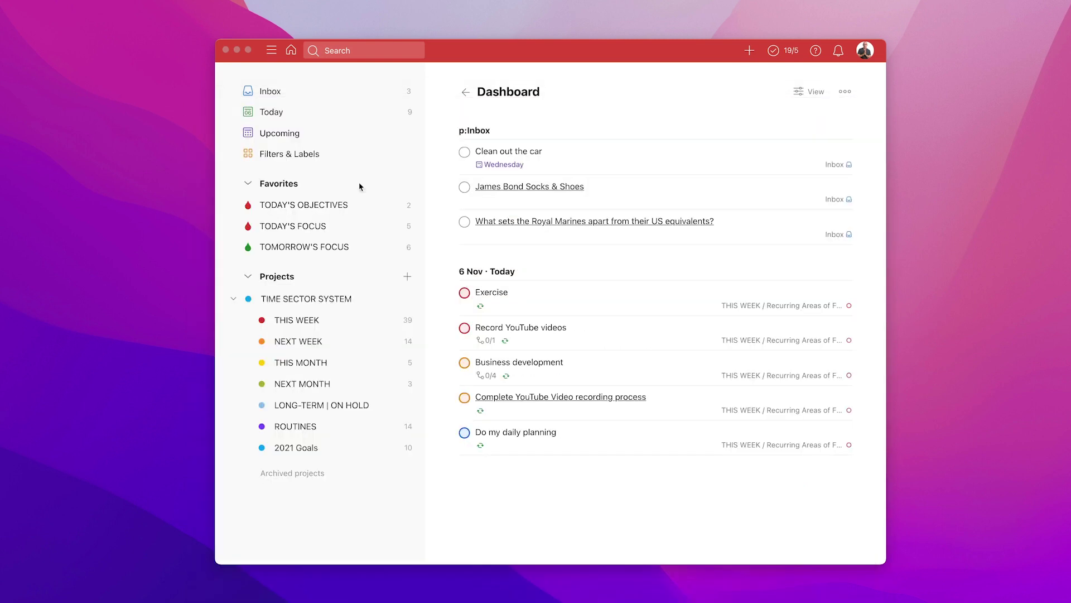
left_click(541, 258)
key("super+k")
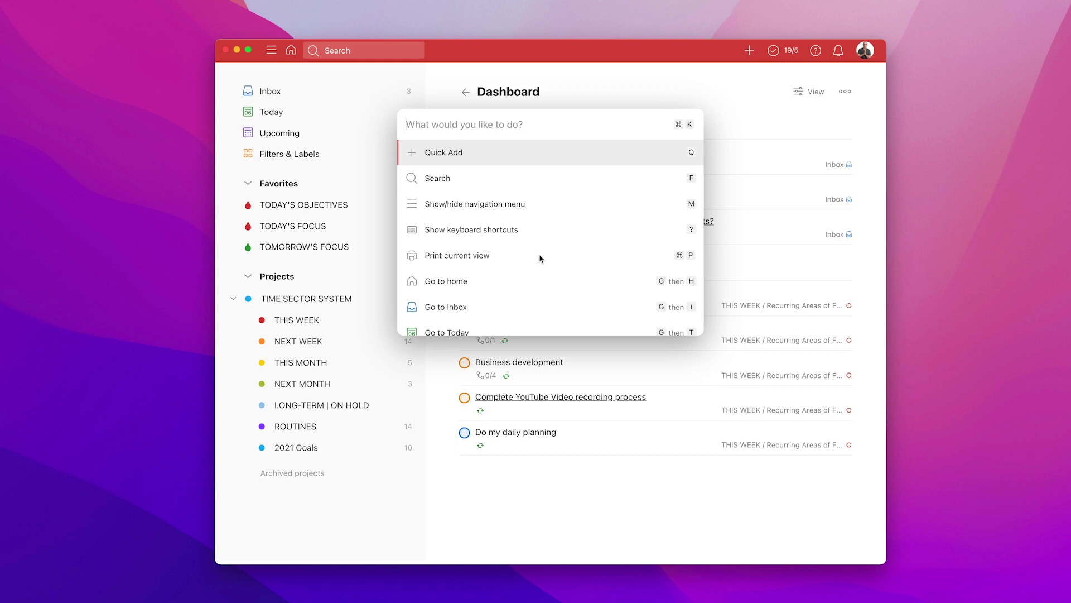
scroll(540, 258, "down", 5)
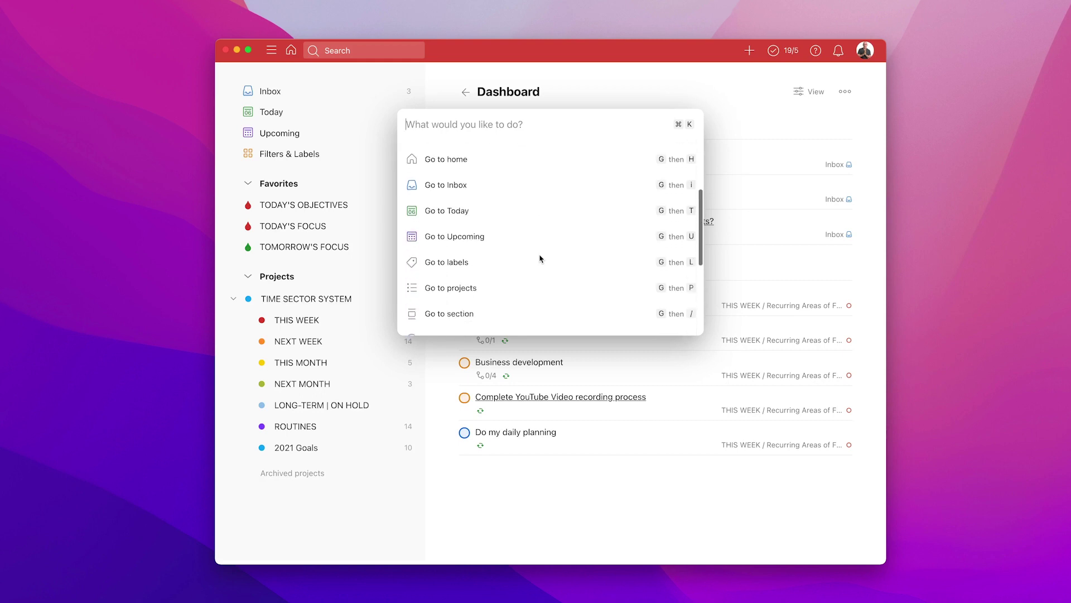
scroll(540, 258, "down", 3)
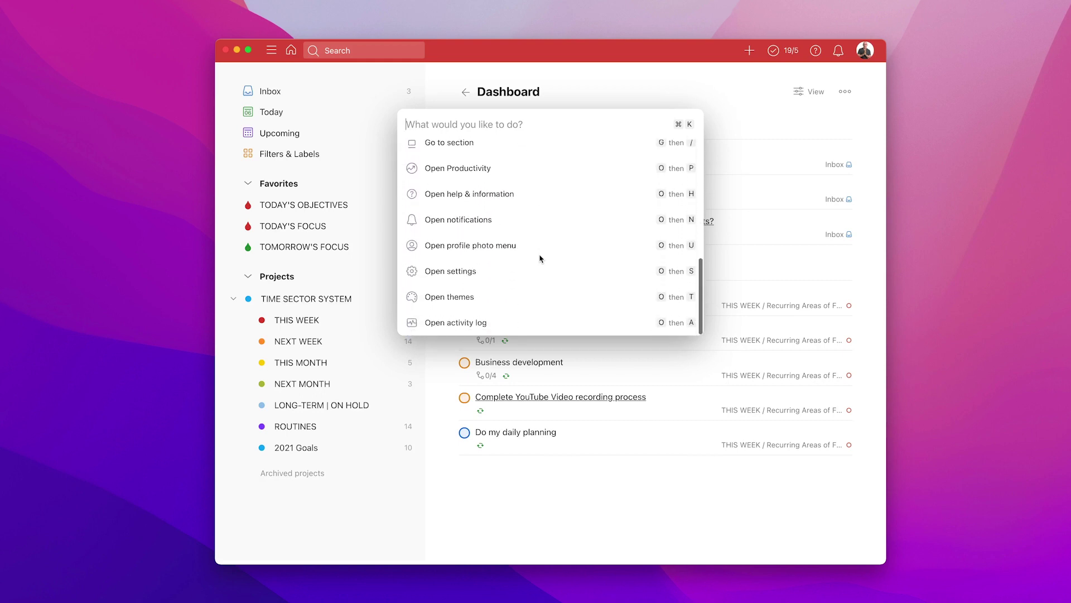
scroll(540, 258, "up", 4)
scroll(540, 258, "up", 2)
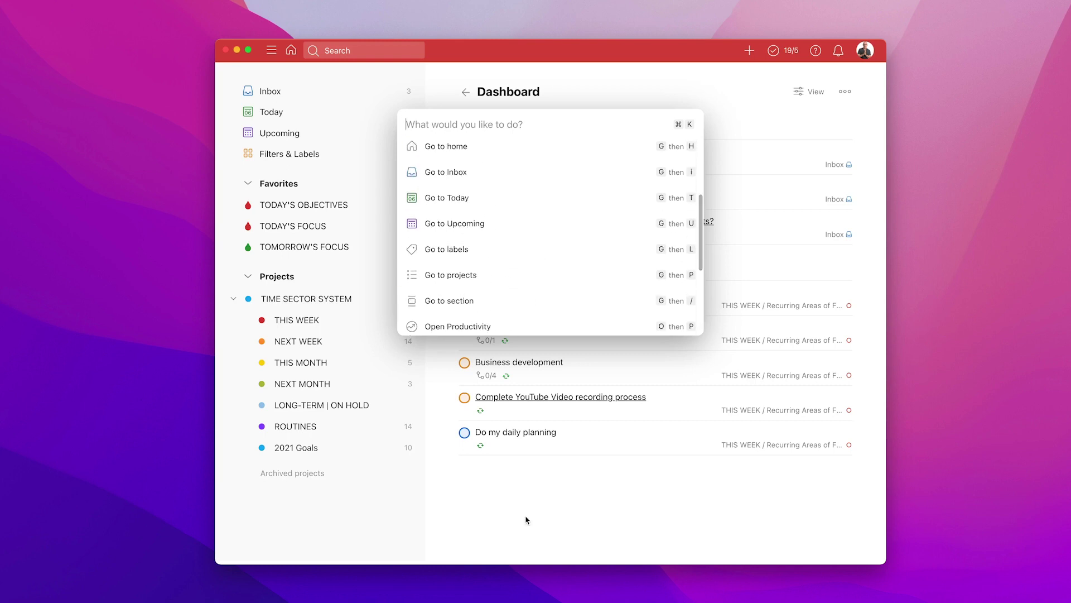
left_click(526, 520)
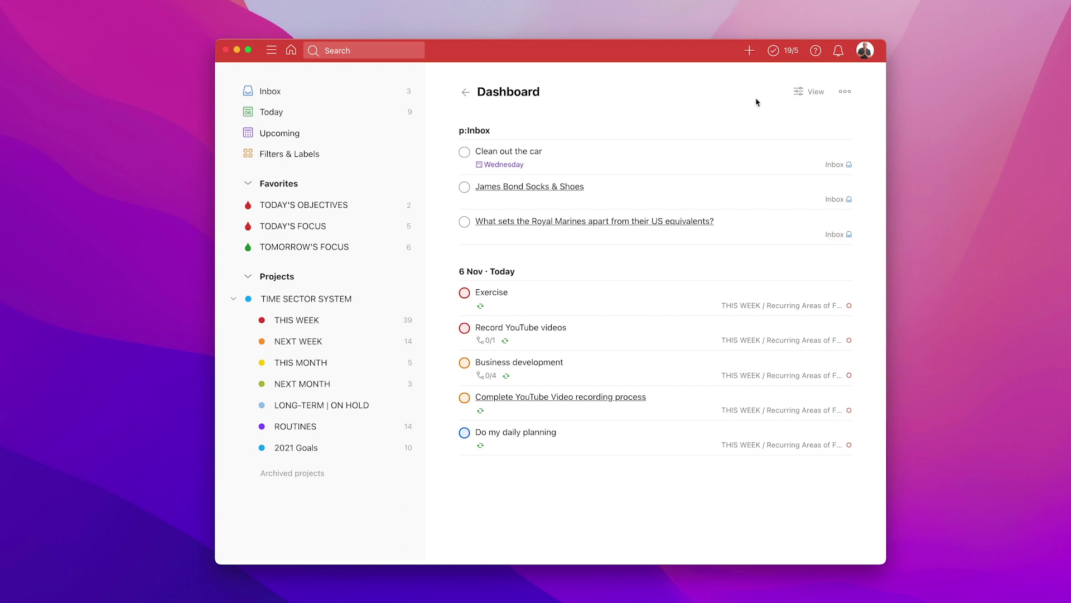
View the Keyboard shortcuts list from the Help menu, then close it.
left_click(816, 51)
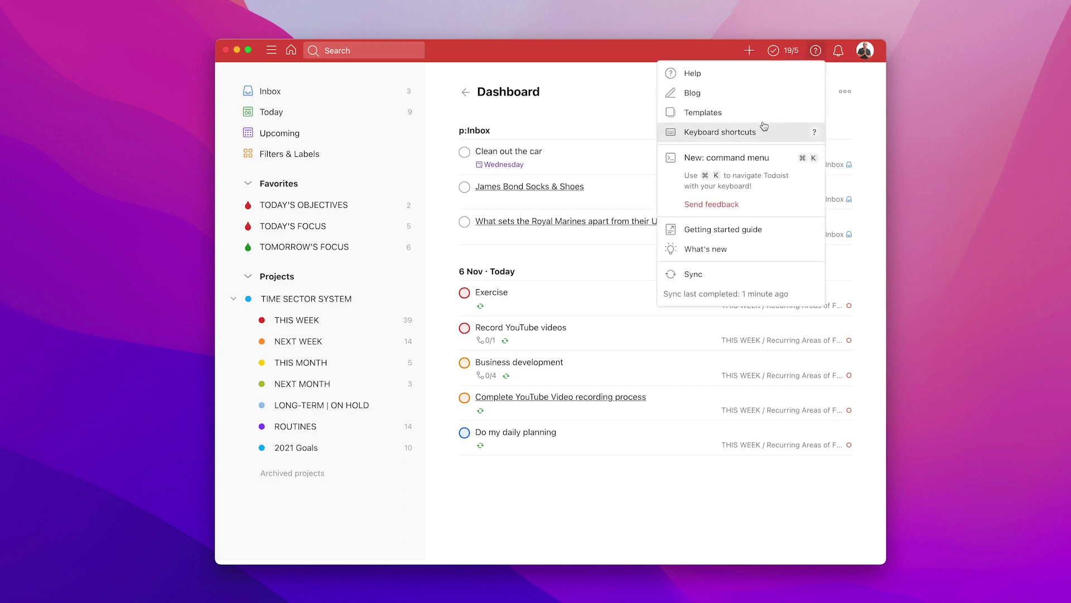
left_click(736, 133)
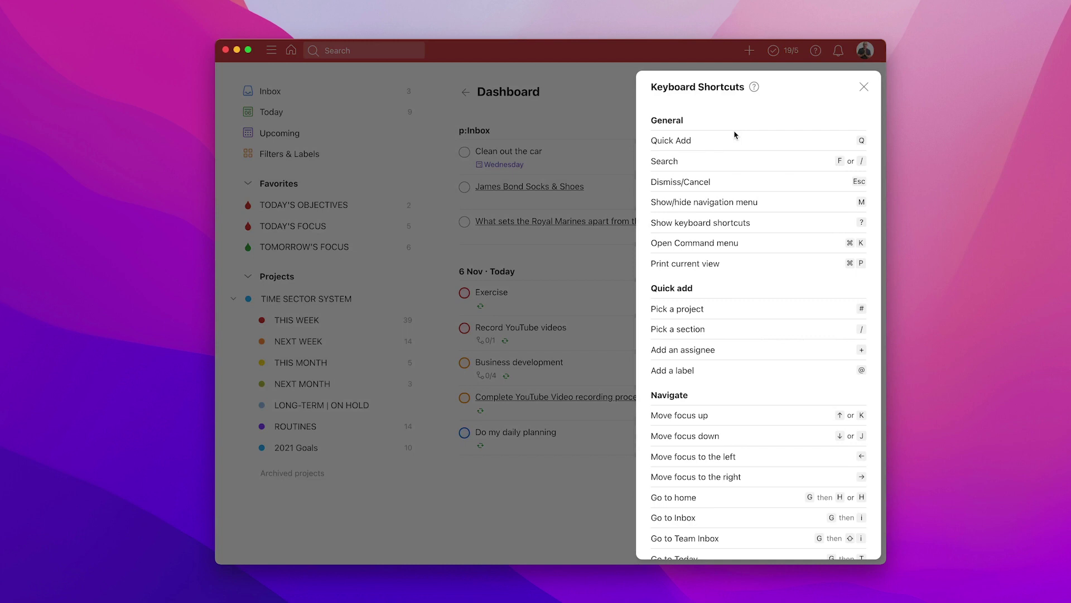
scroll(733, 278, "down", 5)
scroll(733, 277, "up", 5)
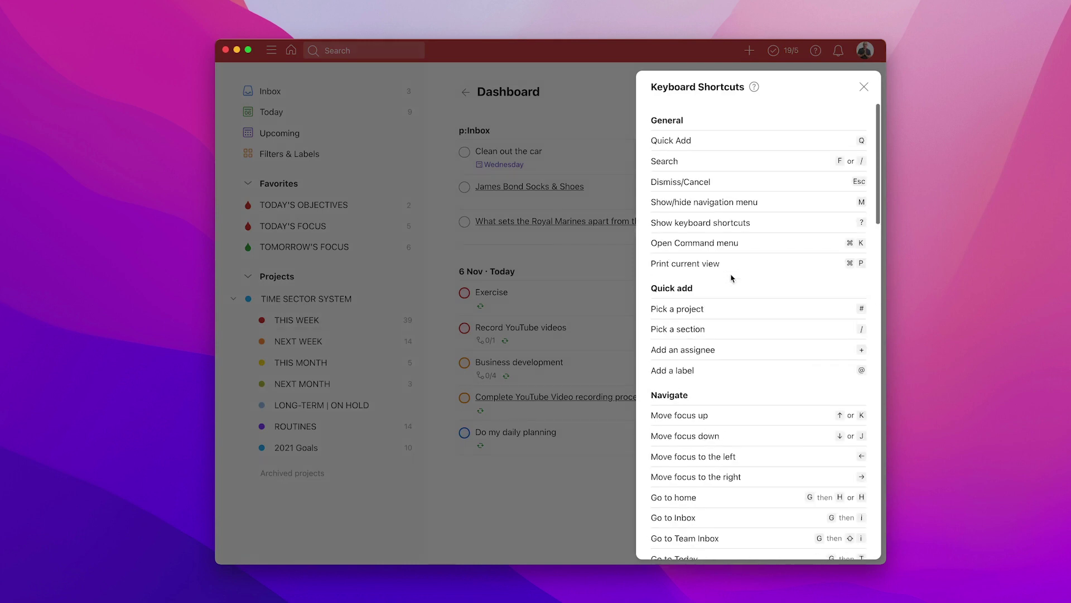
left_click(864, 87)
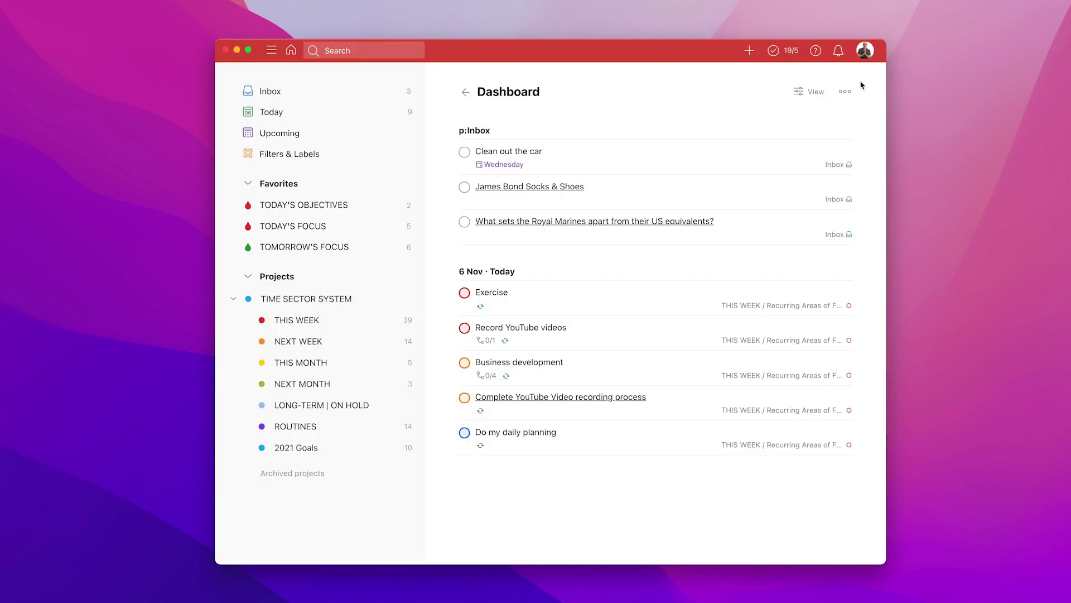
Bring up the new command menu from the Help menu and dismiss it.
left_click(815, 50)
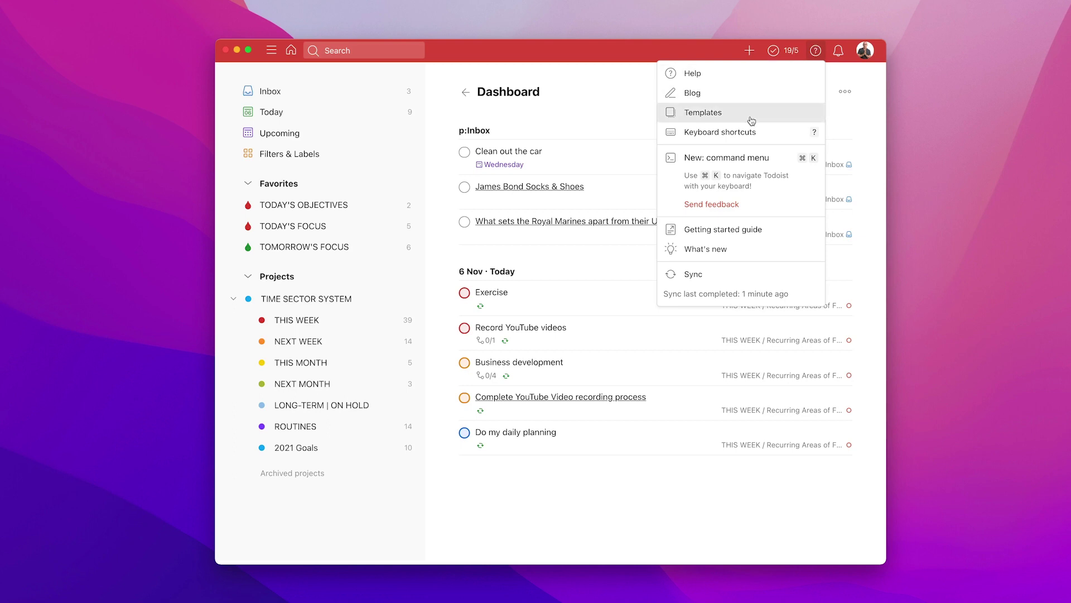
left_click(742, 164)
scroll(545, 254, "down", 1)
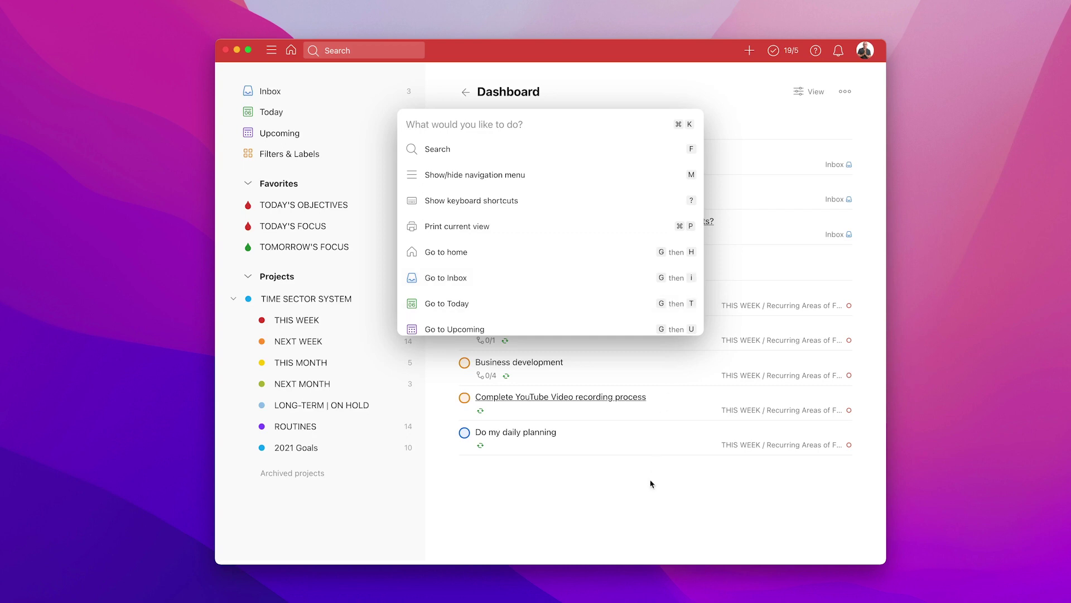
left_click(639, 520)
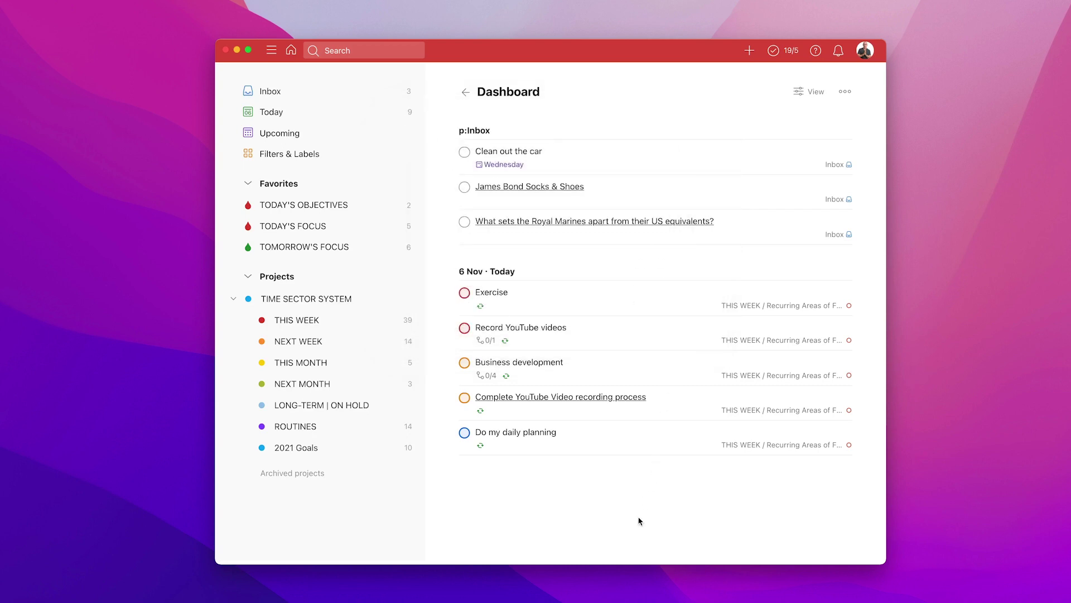
Jump to Today with G T, then Inbox with G I, and bring up the Cmd+K command menu.
key("g")
key("t")
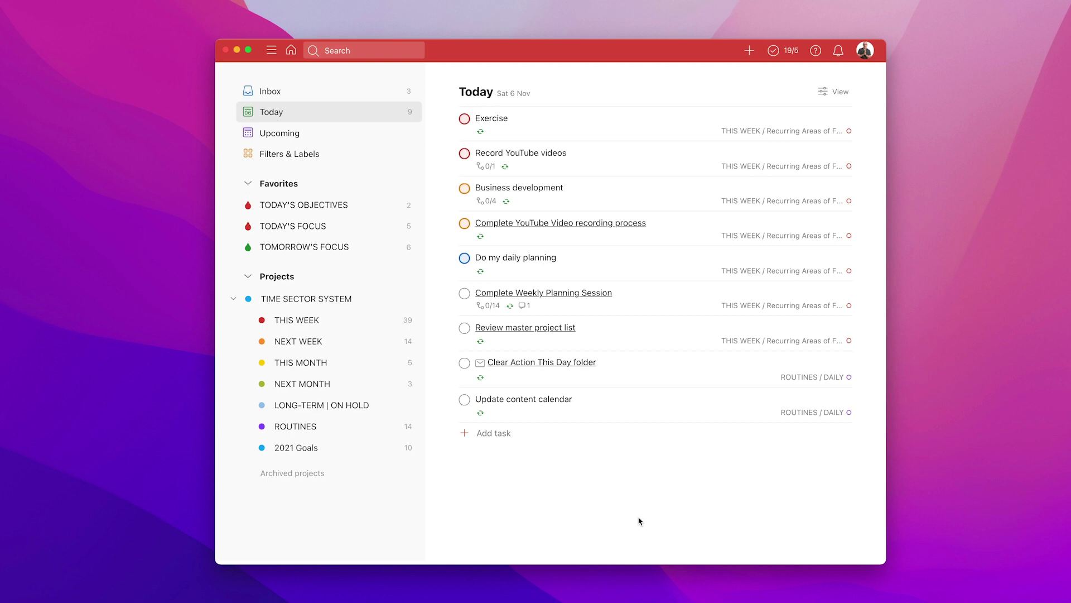
key("g")
key("i")
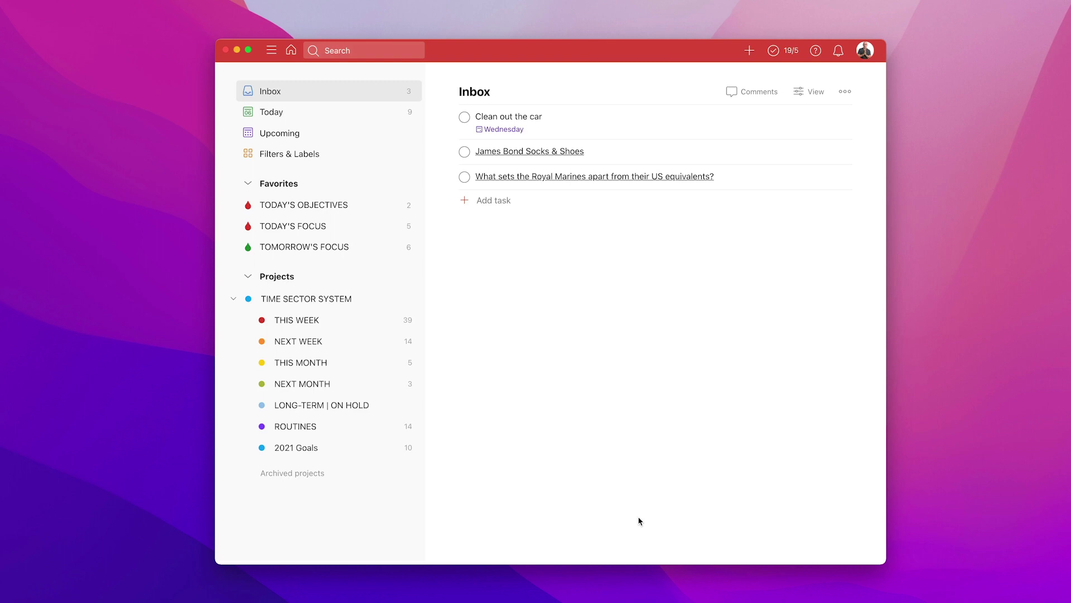
key("super+k")
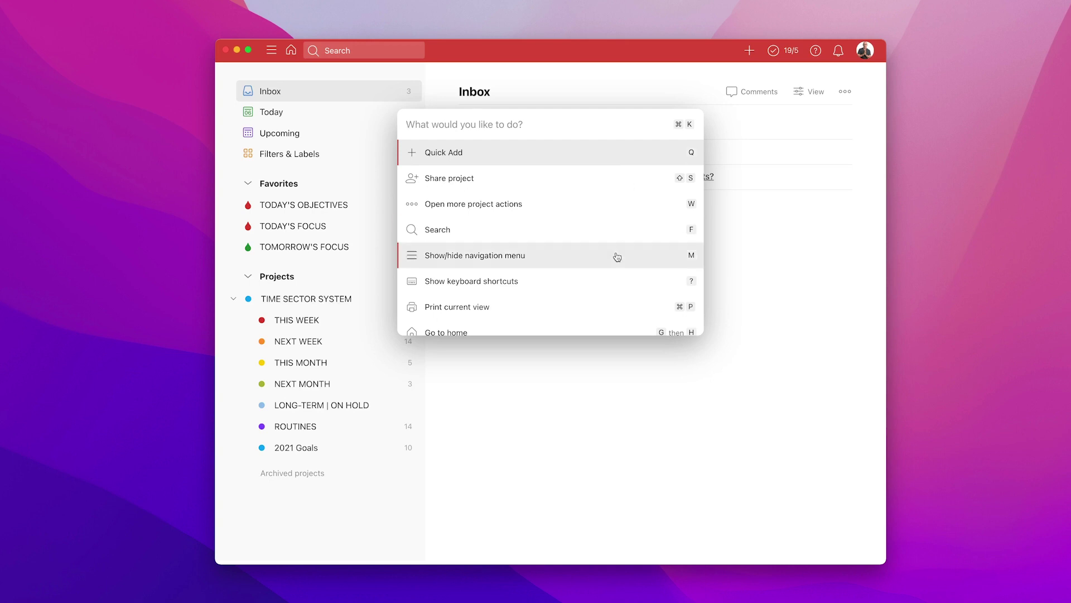
Search 'label' in the command menu, run Go to labels, then clear the label search.
scroll(616, 257, "down", 3)
scroll(615, 257, "up", 3)
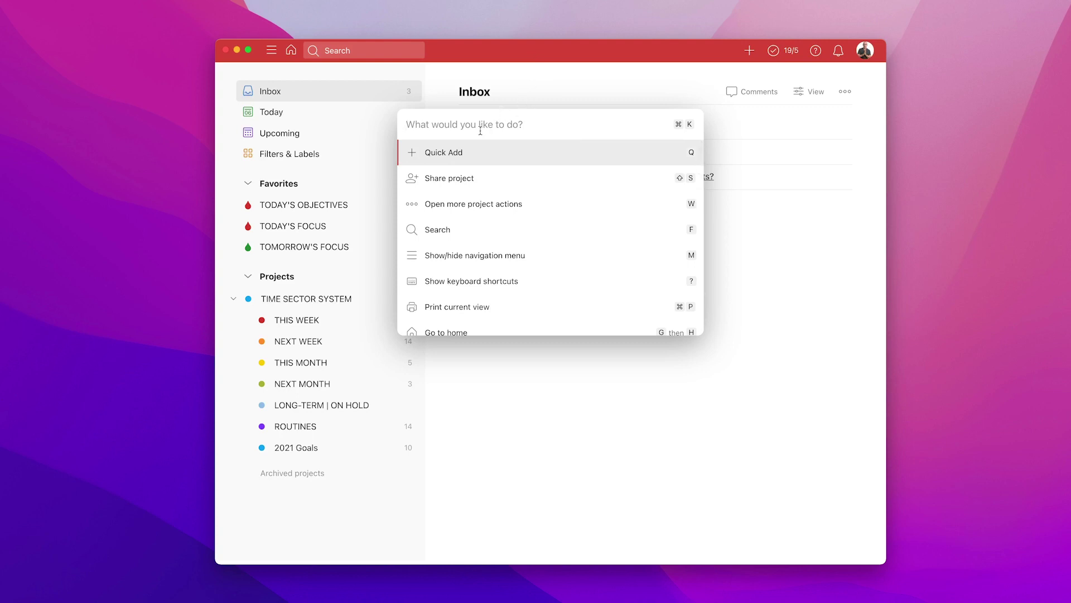
type("label")
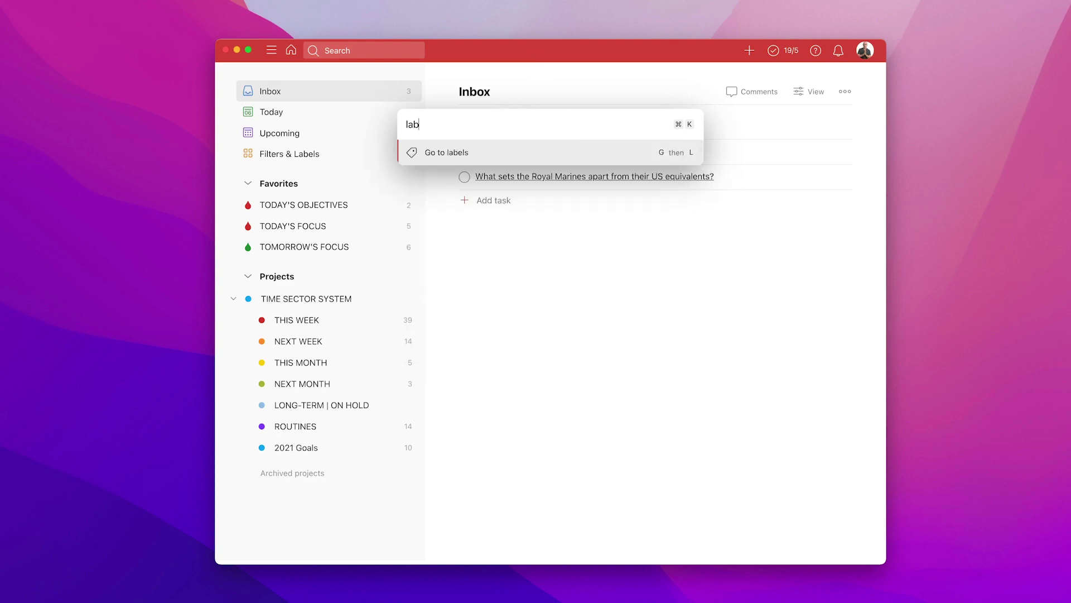
left_click(471, 161)
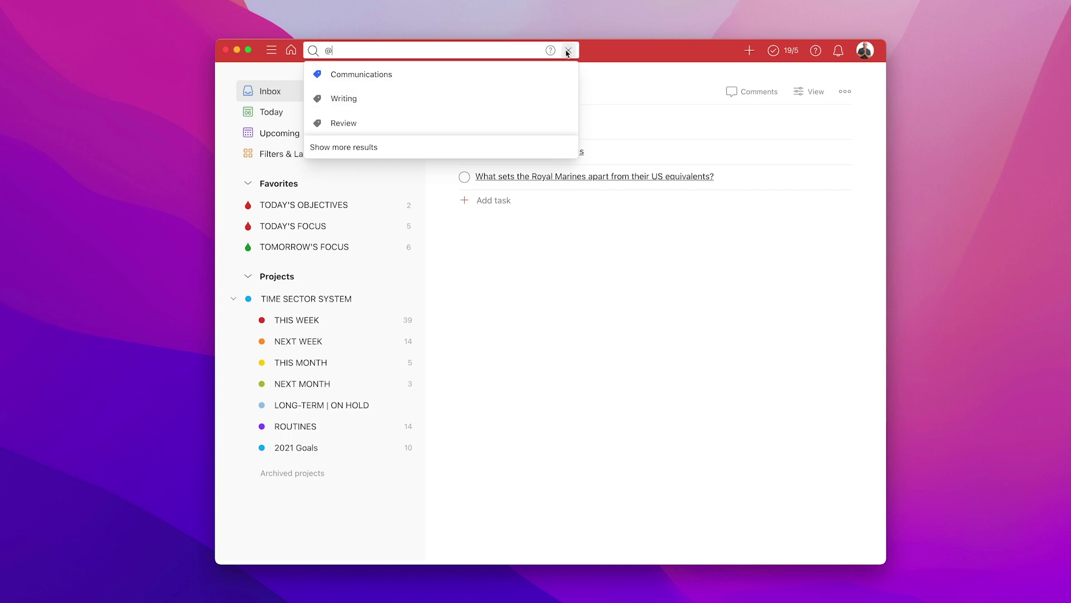
left_click(567, 51)
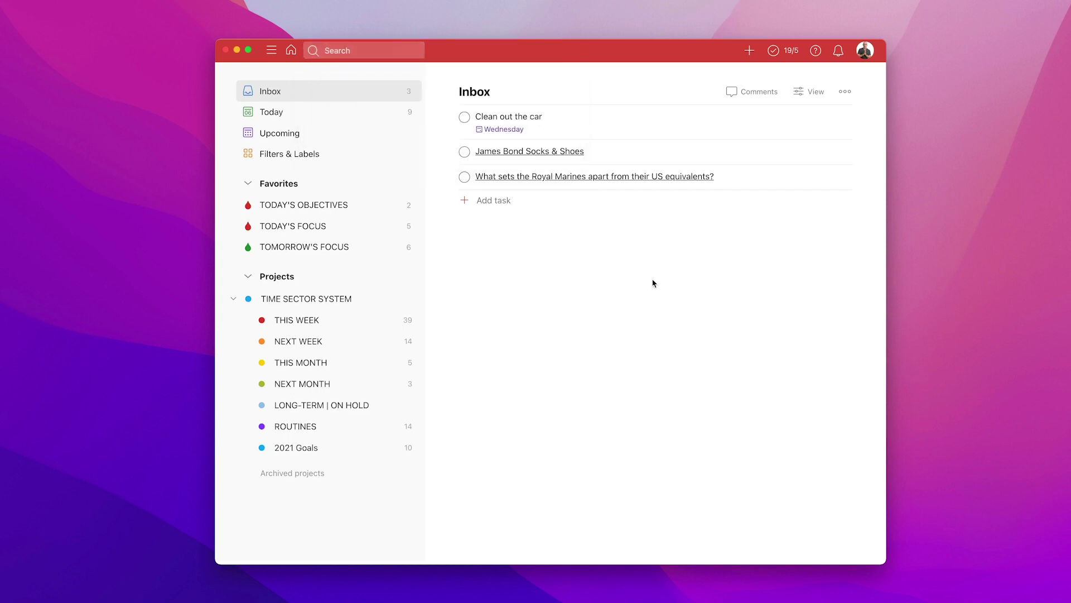
key("super+k")
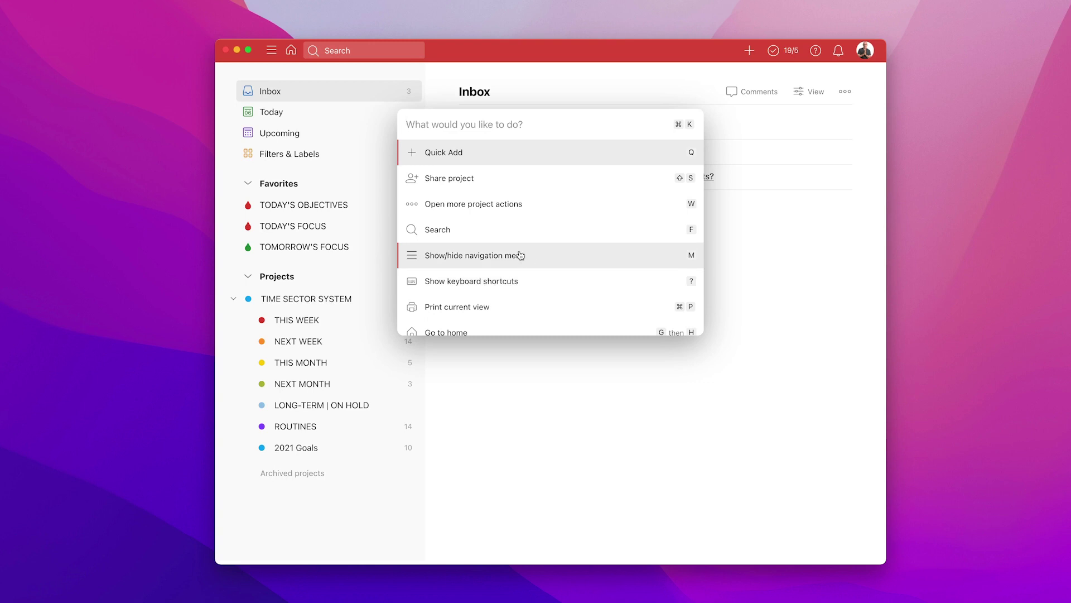
scroll(522, 255, "down", 5)
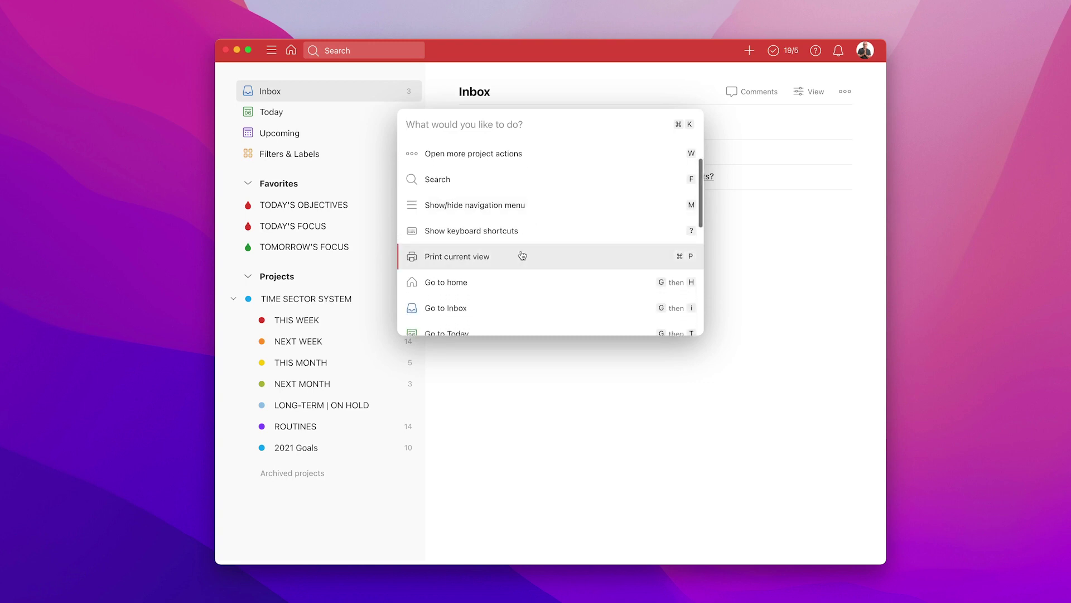
scroll(522, 255, "down", 3)
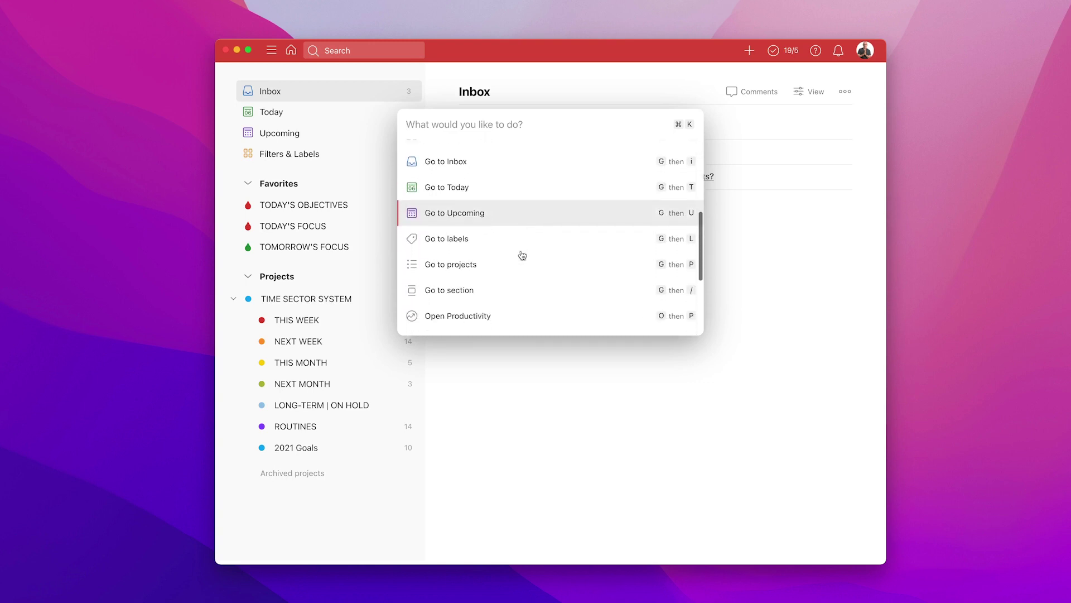
scroll(522, 255, "down", 1)
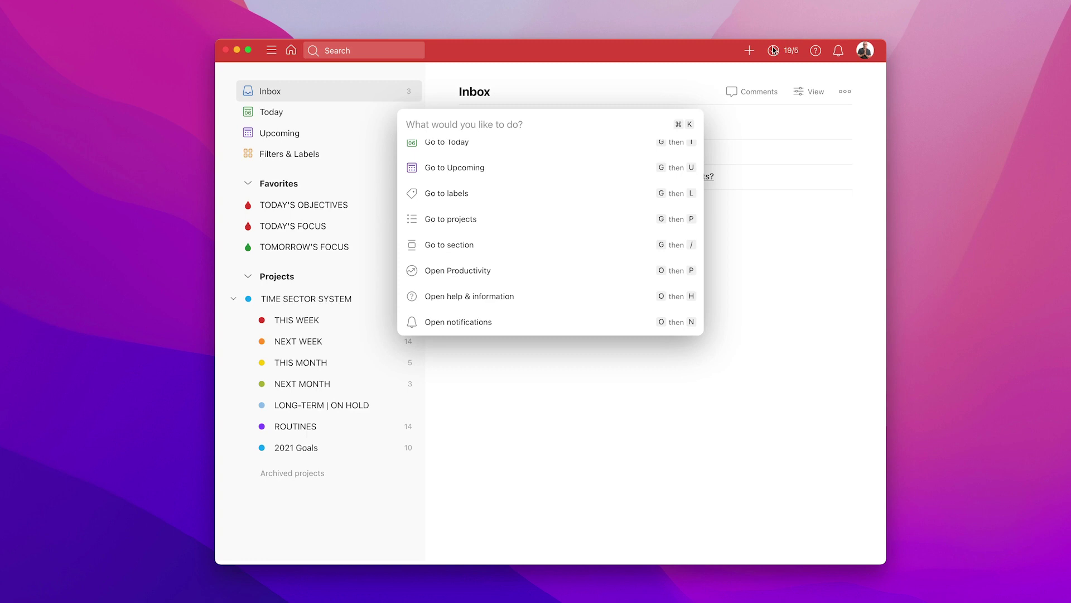
scroll(532, 257, "down", 3)
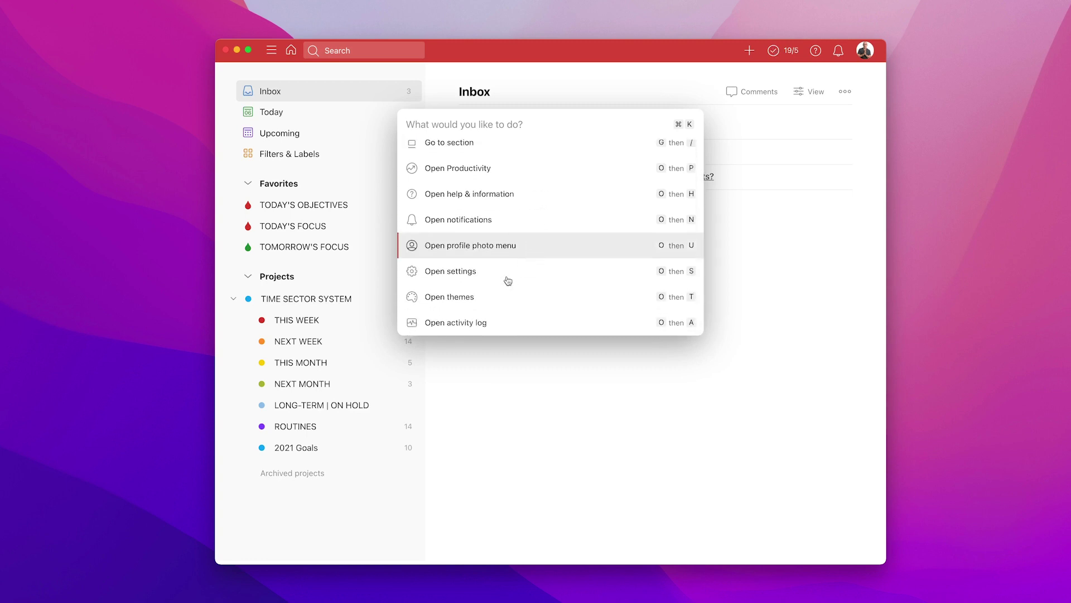
scroll(505, 283, "down", 1)
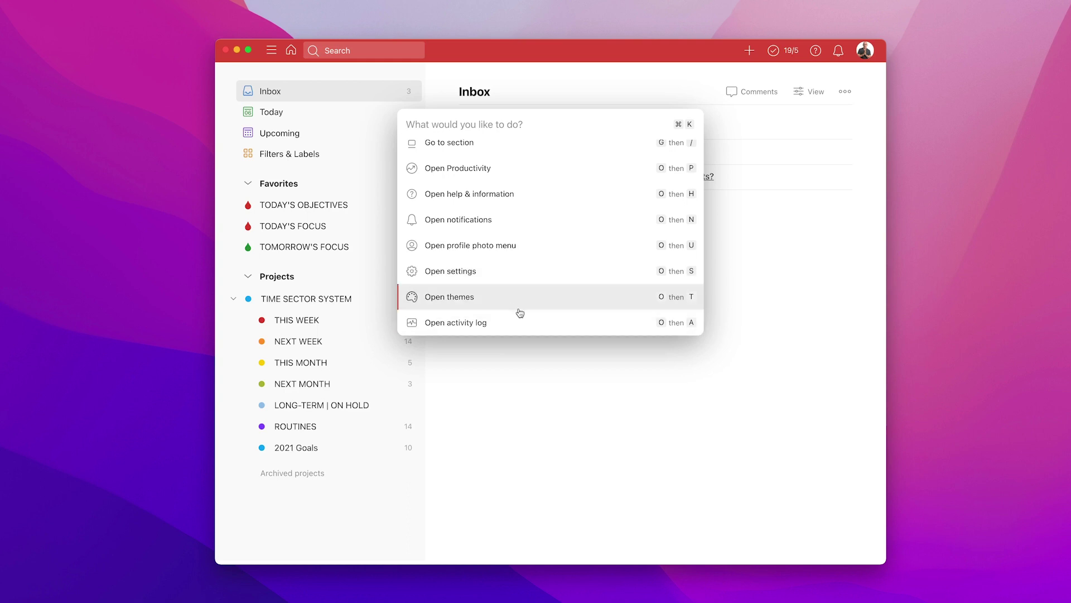
scroll(524, 318, "up", 10)
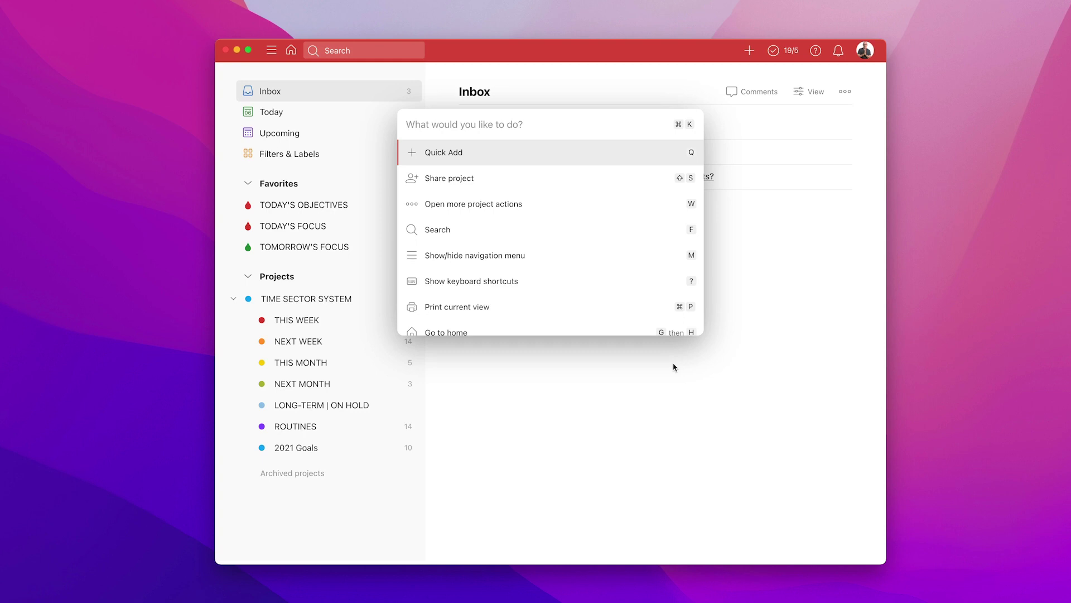
Close the command menu with Esc, jump to Today with G T, then Upcoming with G U.
key("Escape")
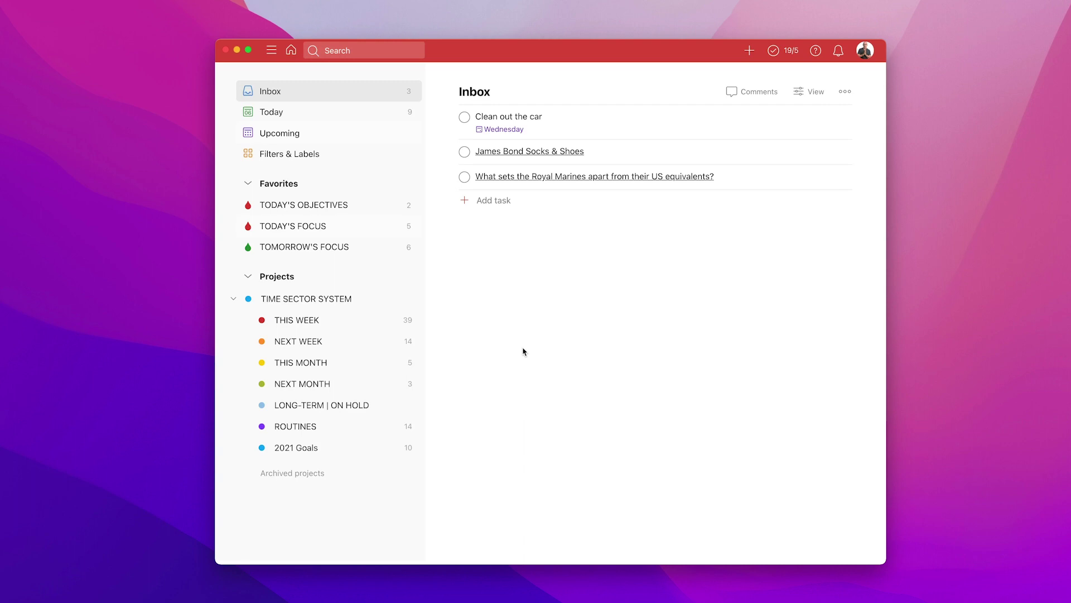
key("g")
key("t")
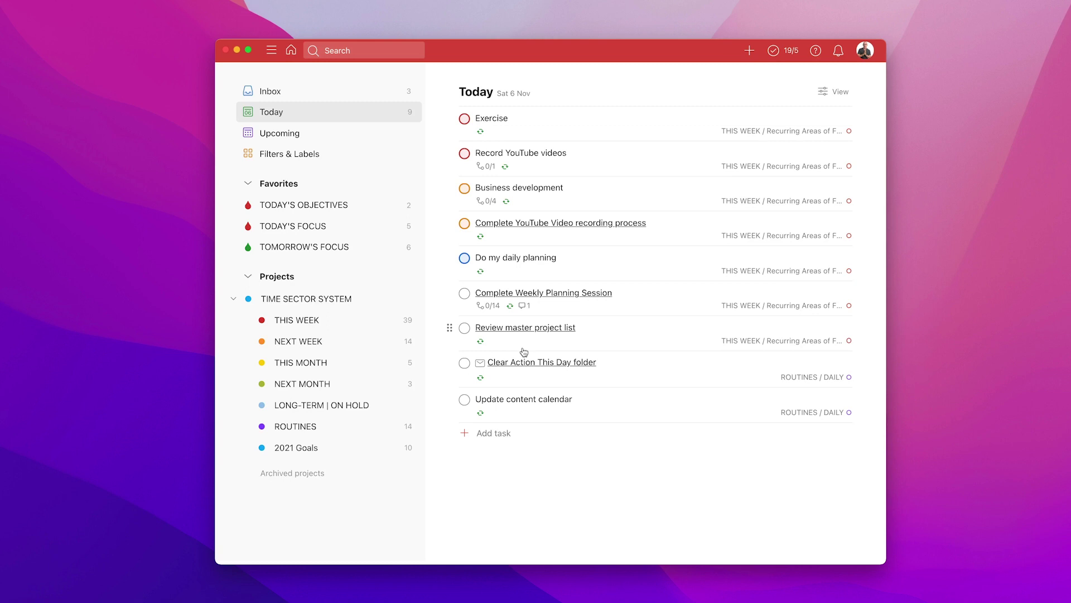
key("g")
key("u")
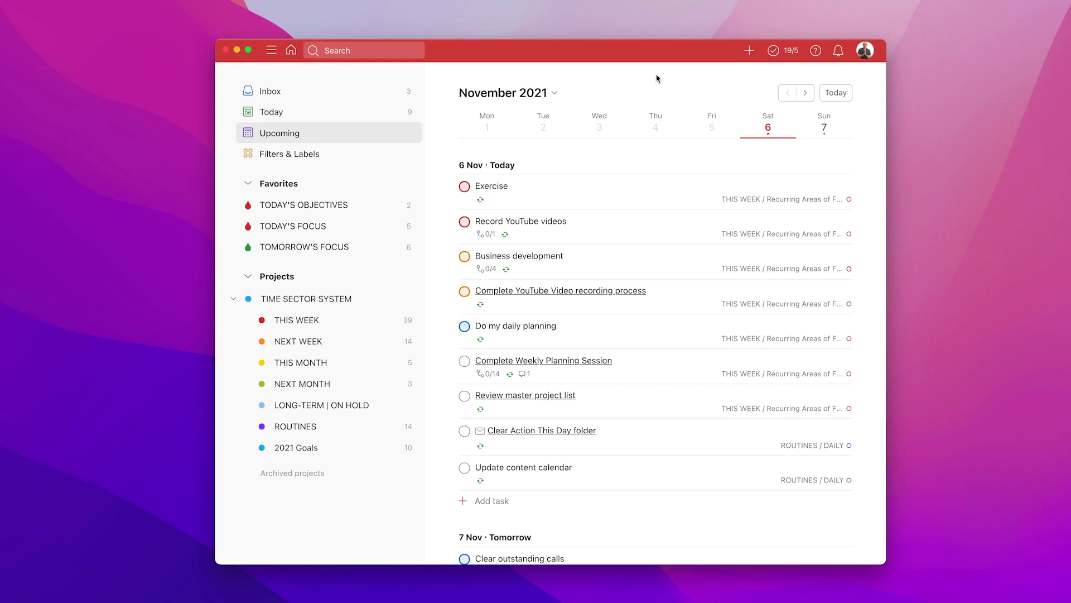
left_click(814, 55)
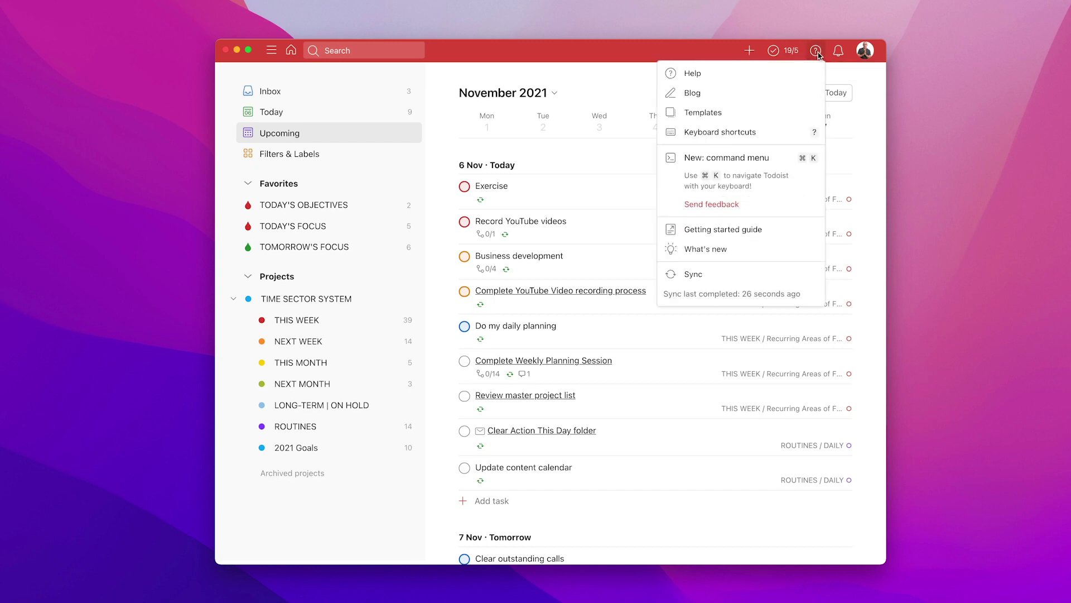
left_click(739, 132)
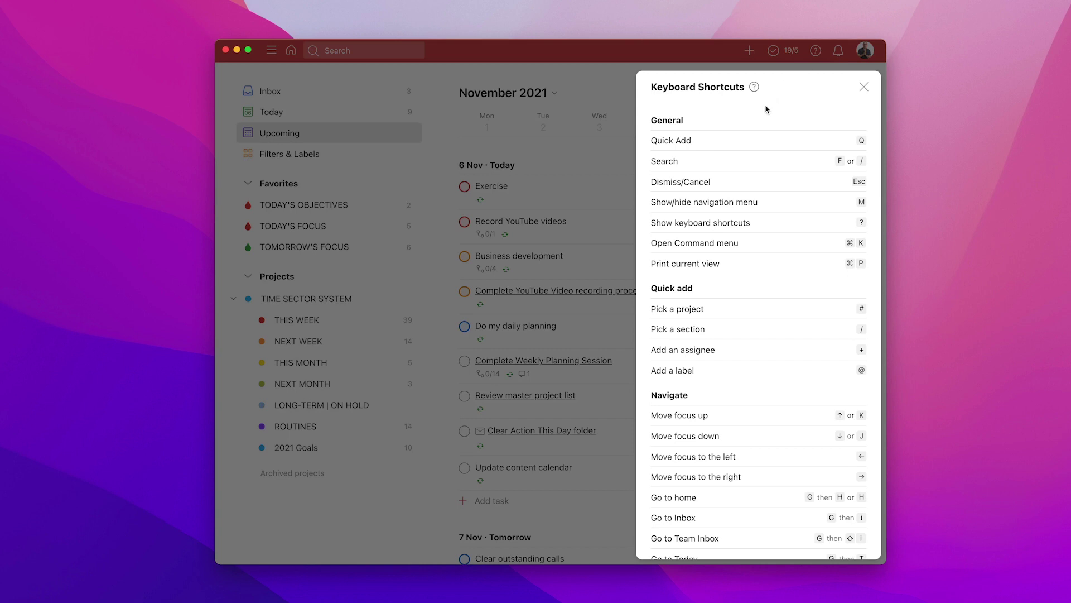
scroll(766, 109, "down", 10)
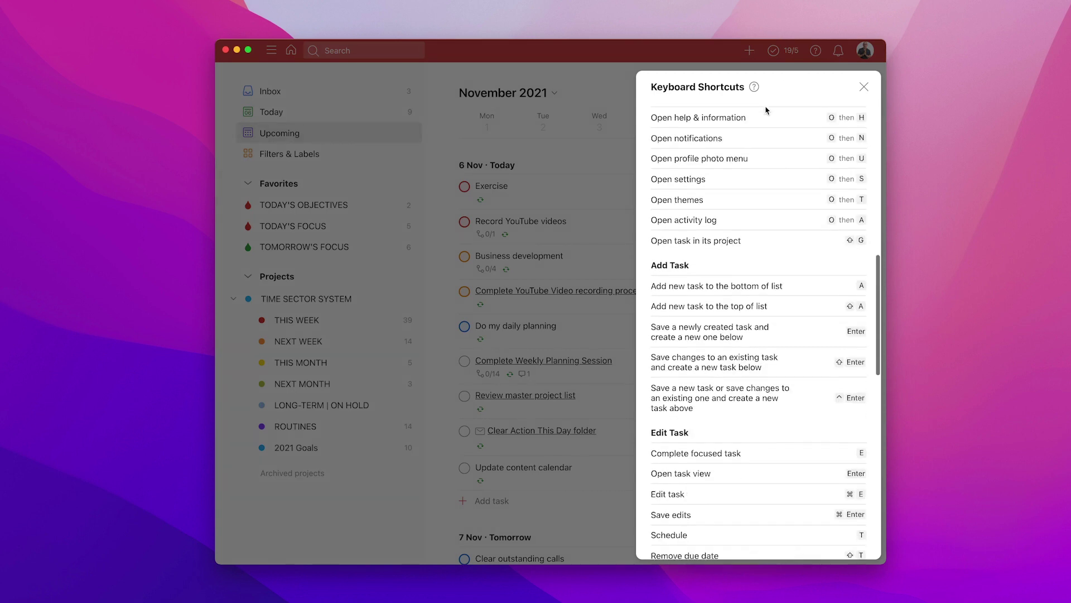
scroll(766, 109, "down", 10)
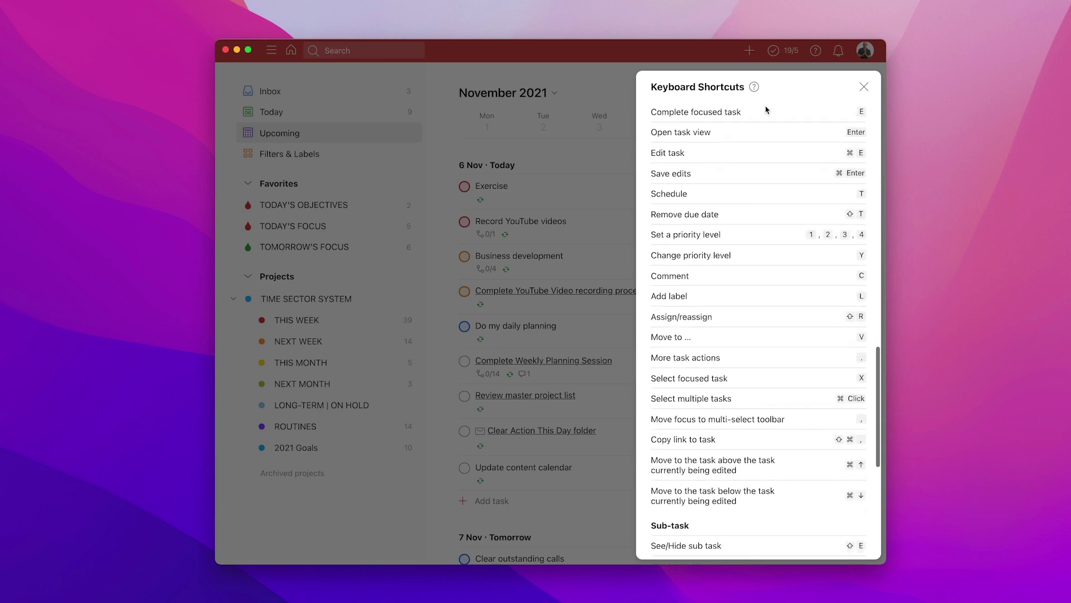
scroll(766, 109, "down", 2)
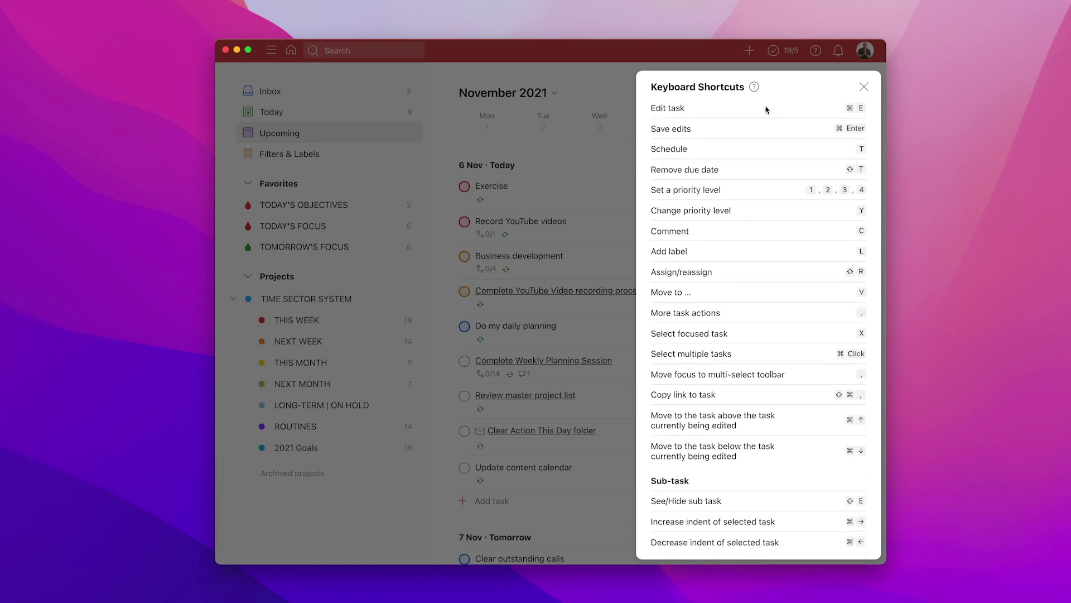
scroll(766, 110, "down", 10)
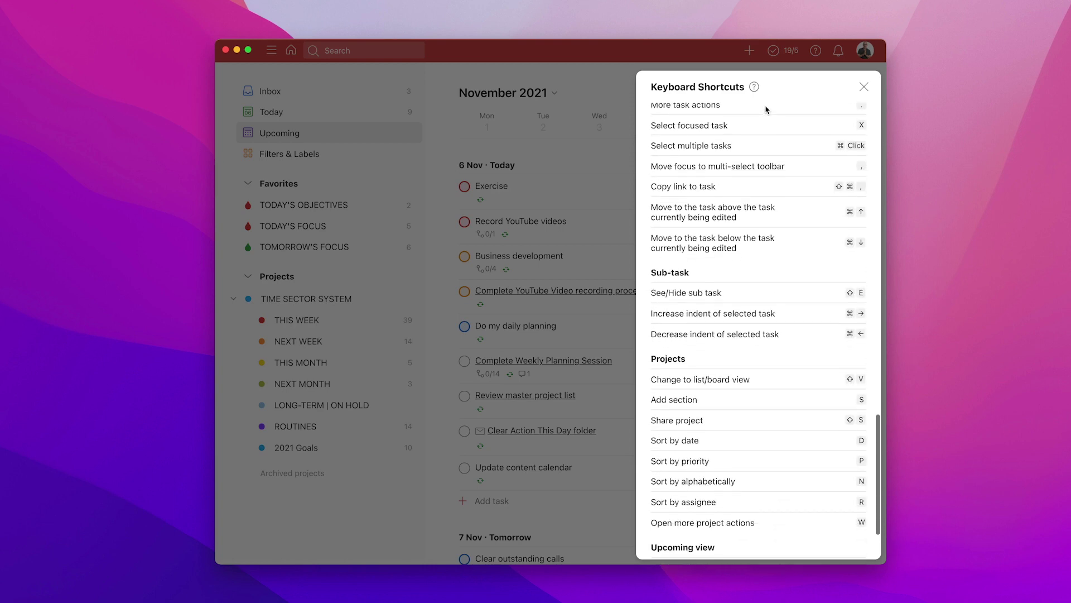
scroll(766, 109, "up", 15)
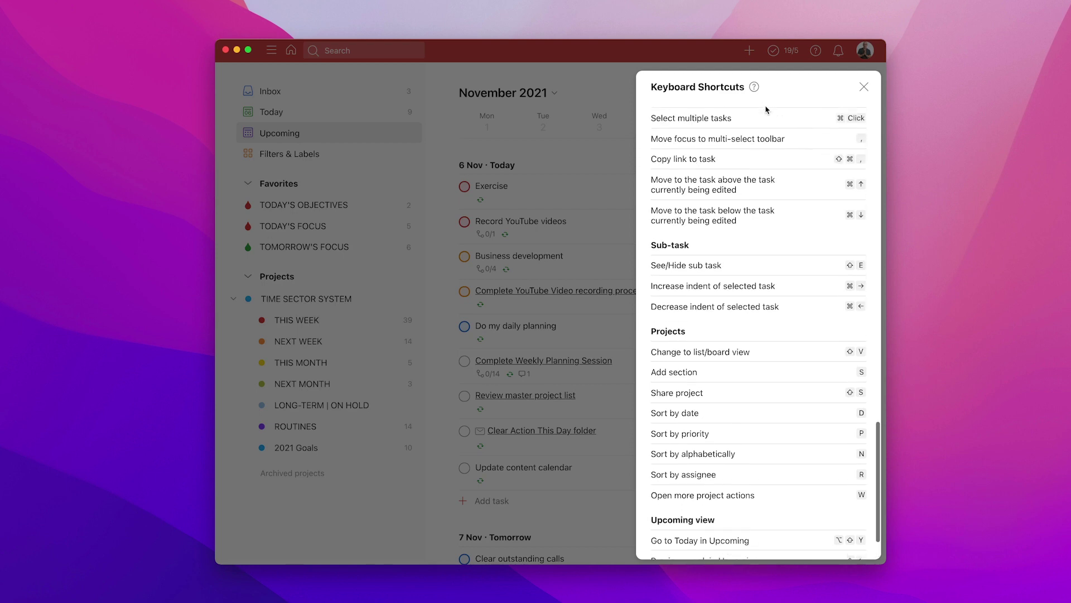
scroll(766, 109, "up", 14)
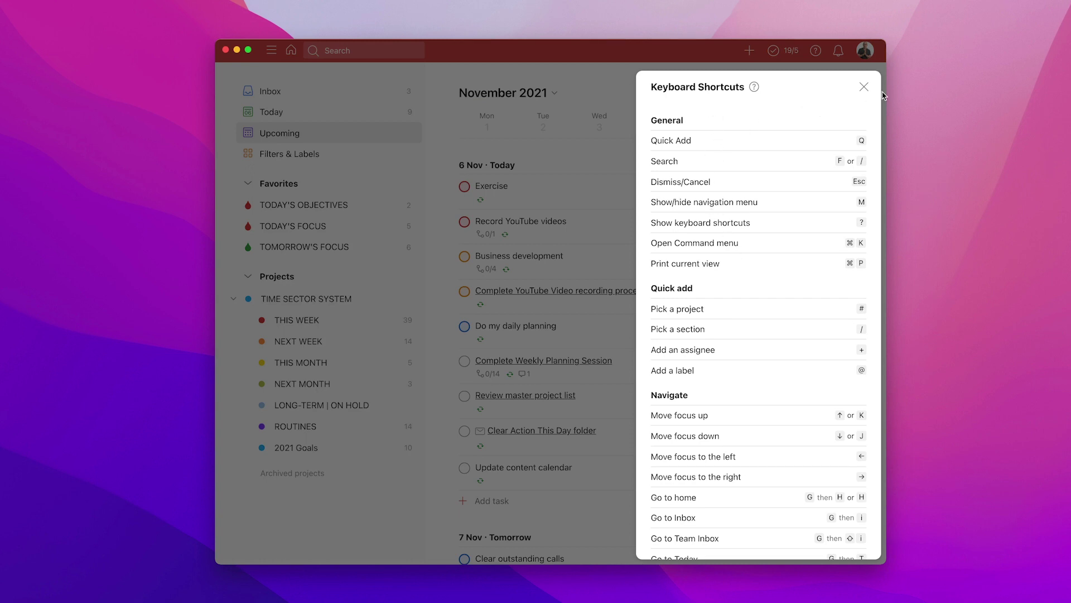
left_click(865, 89)
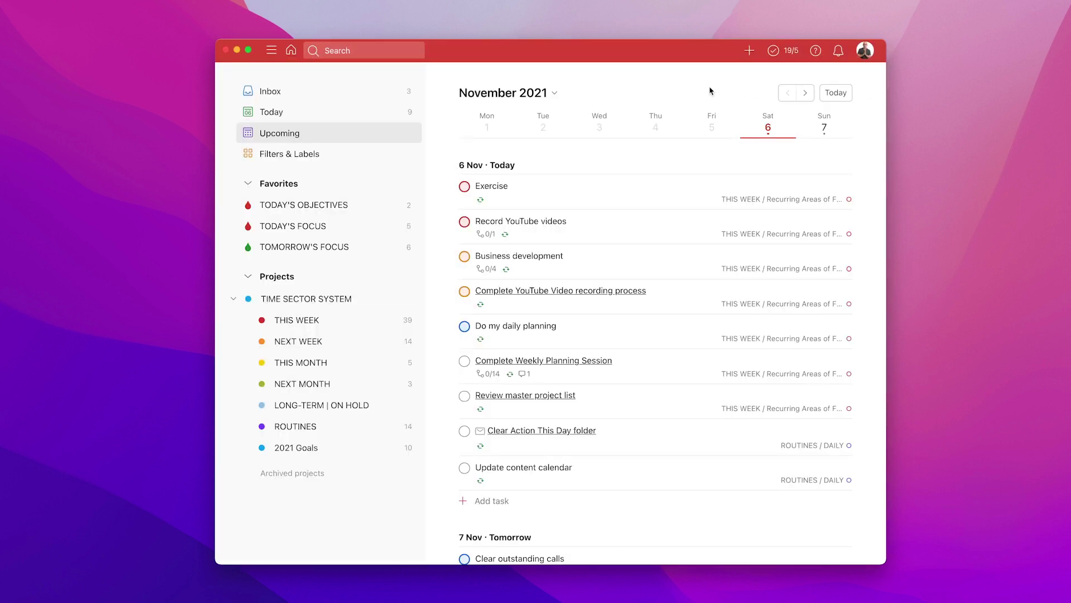
left_click(865, 51)
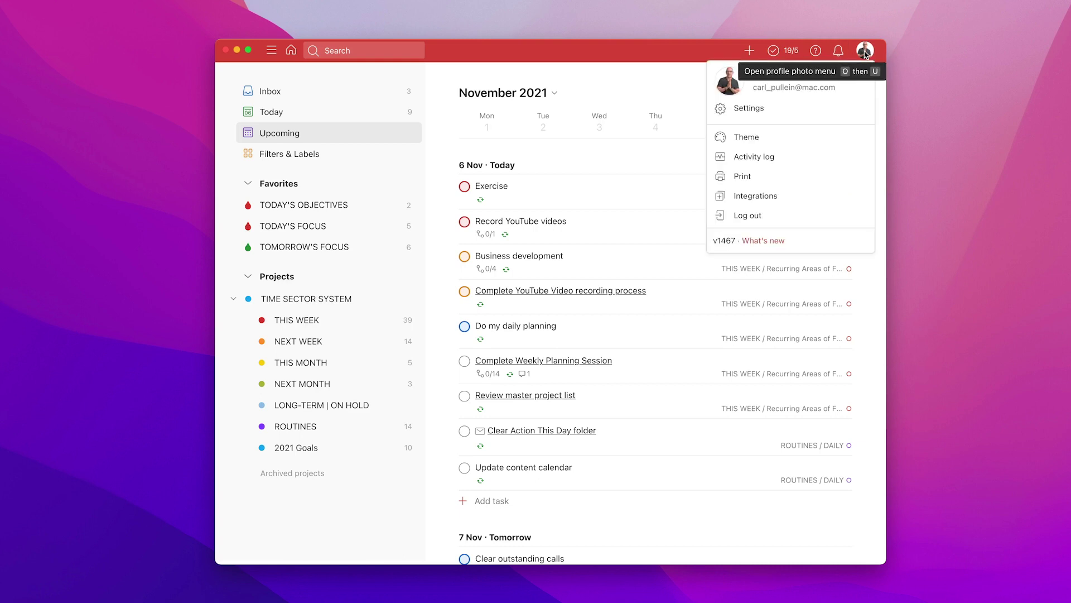
left_click(749, 110)
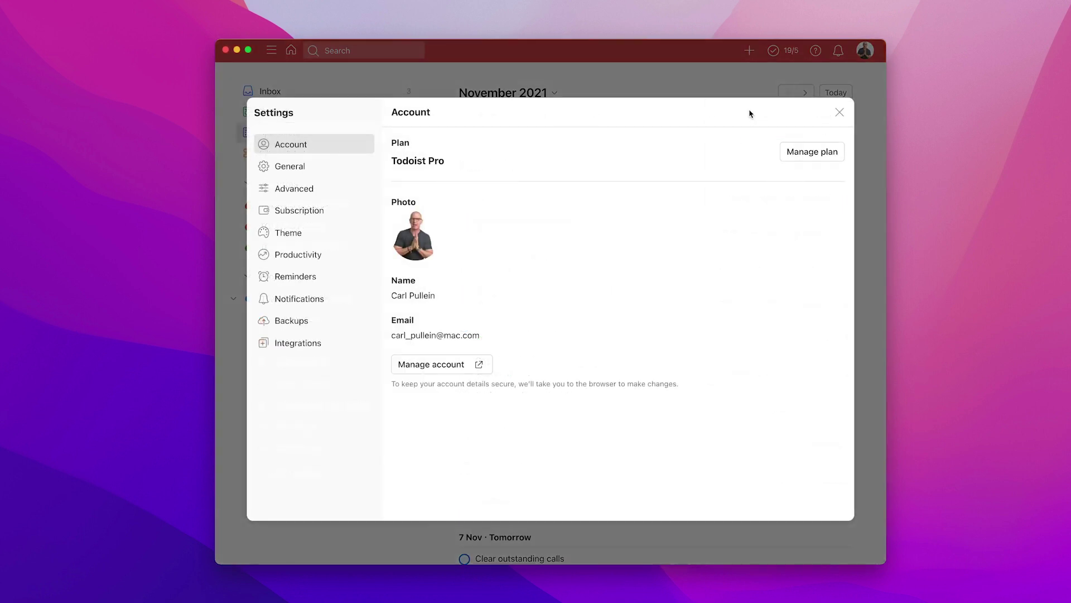
left_click(287, 169)
scroll(540, 337, "down", 5)
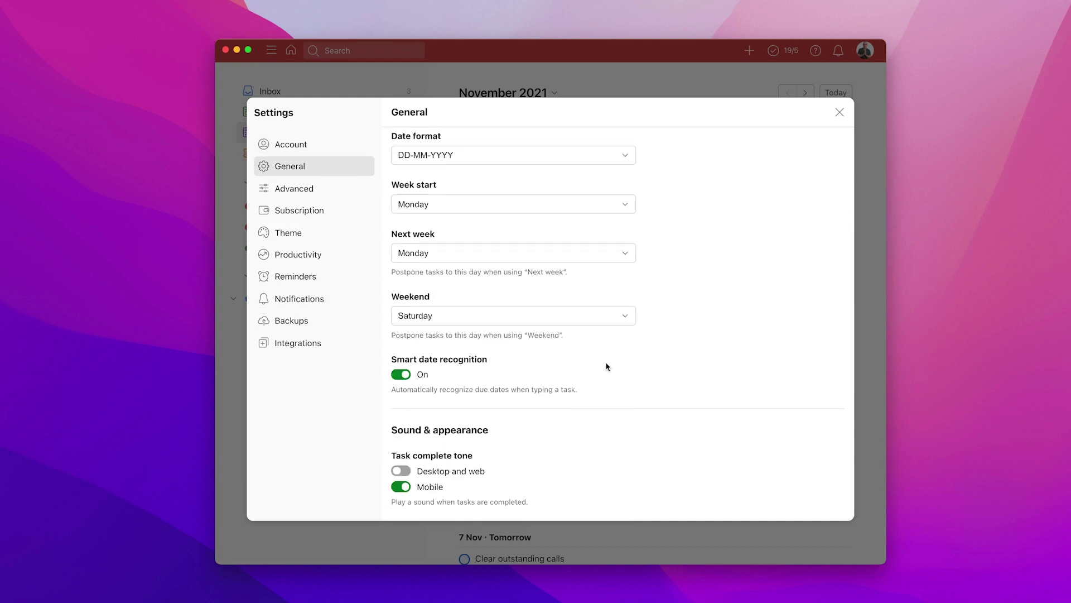
scroll(608, 367, "up", 5)
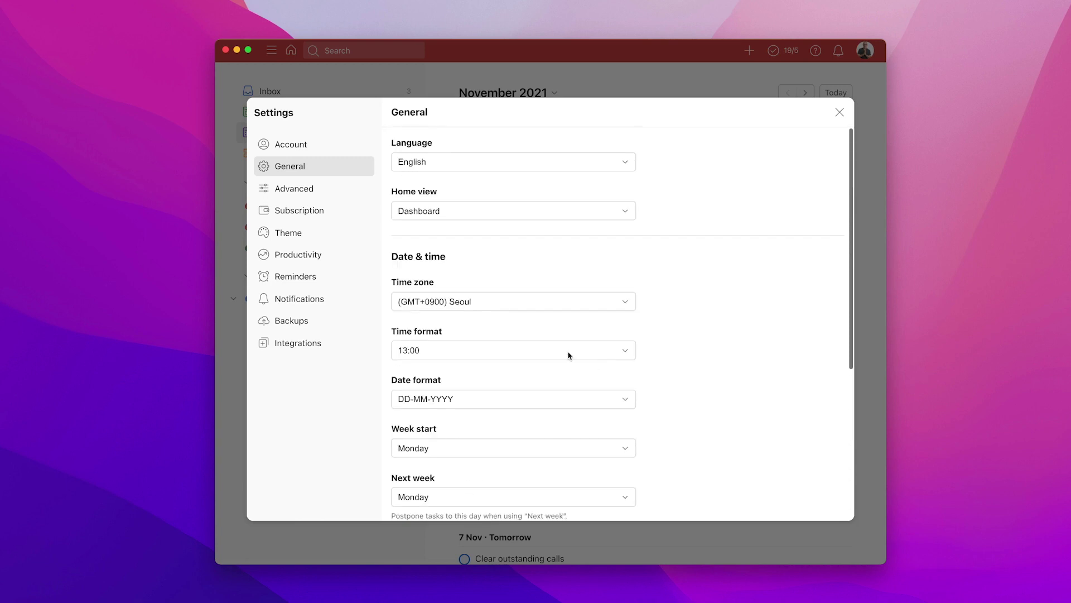
left_click(271, 190)
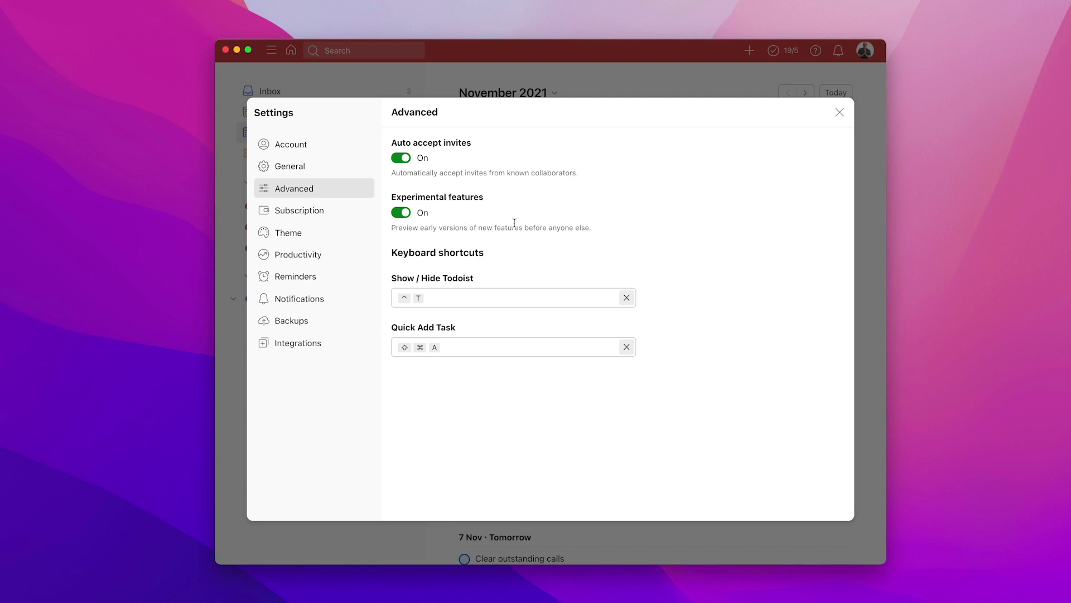
left_click(838, 110)
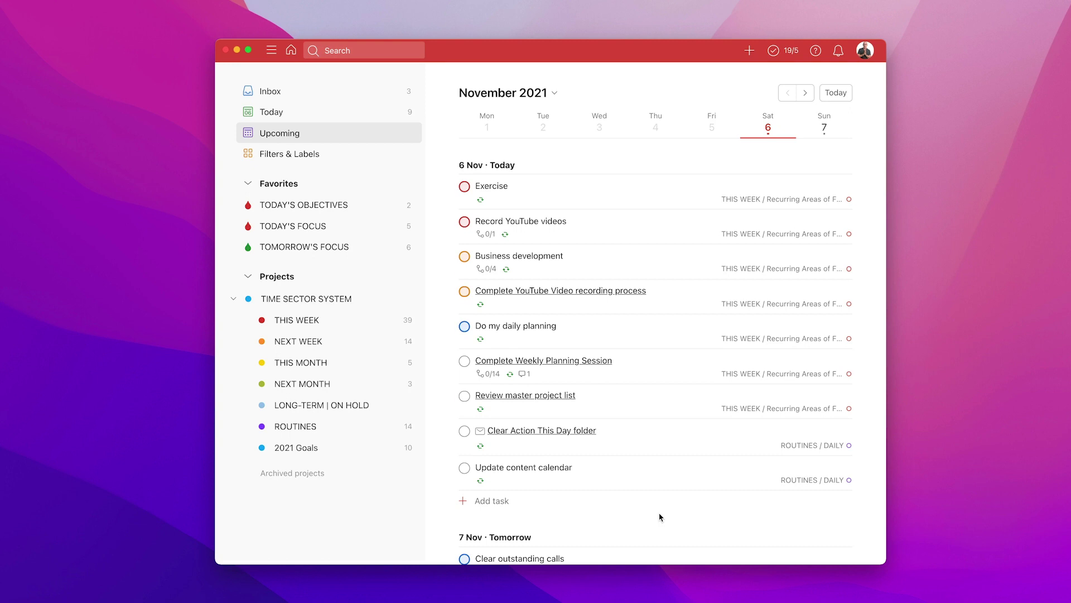
Return to the Dashboard home view with the G H shortcut.
key("g")
key("h")
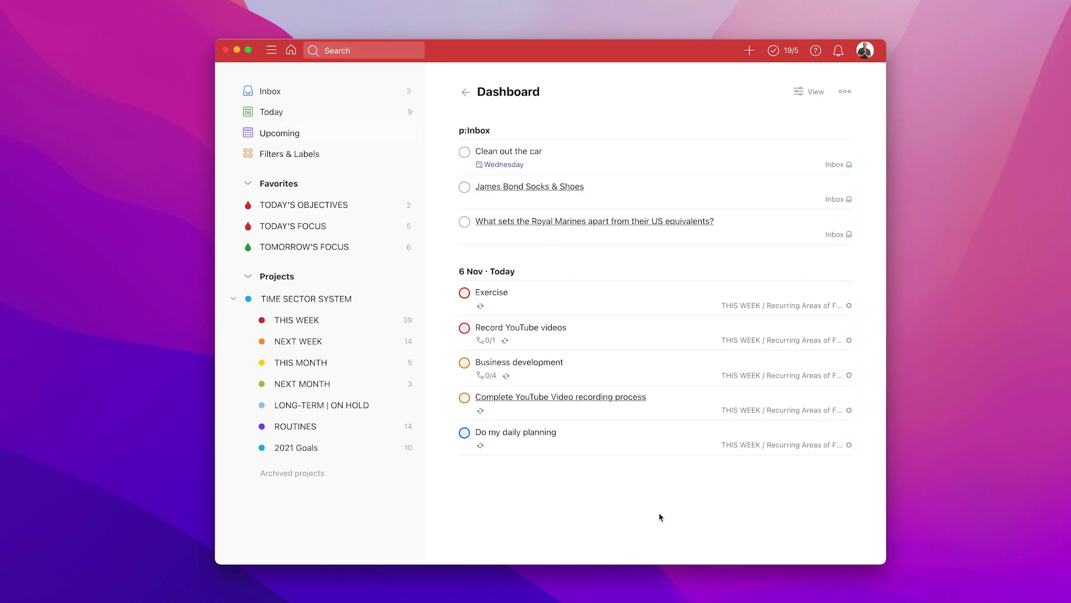